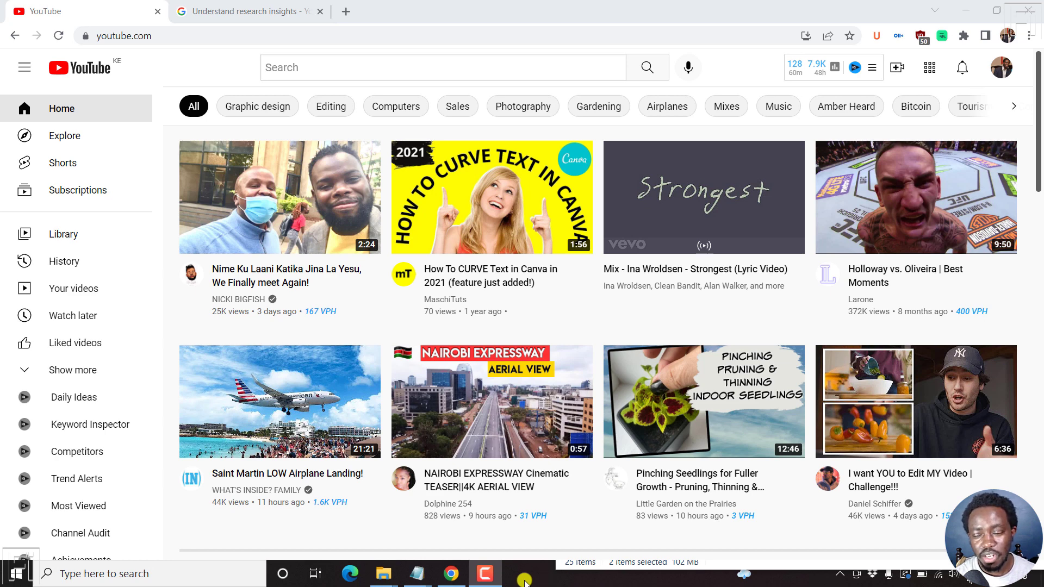
# Read the research insights help article, highlighting the passage about discovering content gaps.
pyautogui.click(231, 6)
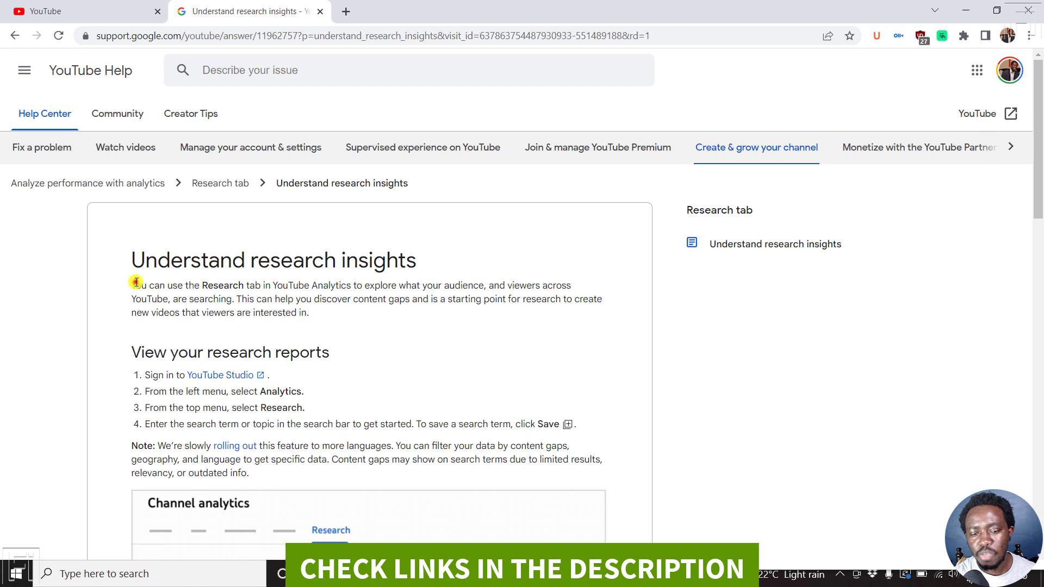
pyautogui.moveTo(133, 284); pyautogui.dragTo(320, 306)
pyautogui.click(333, 315)
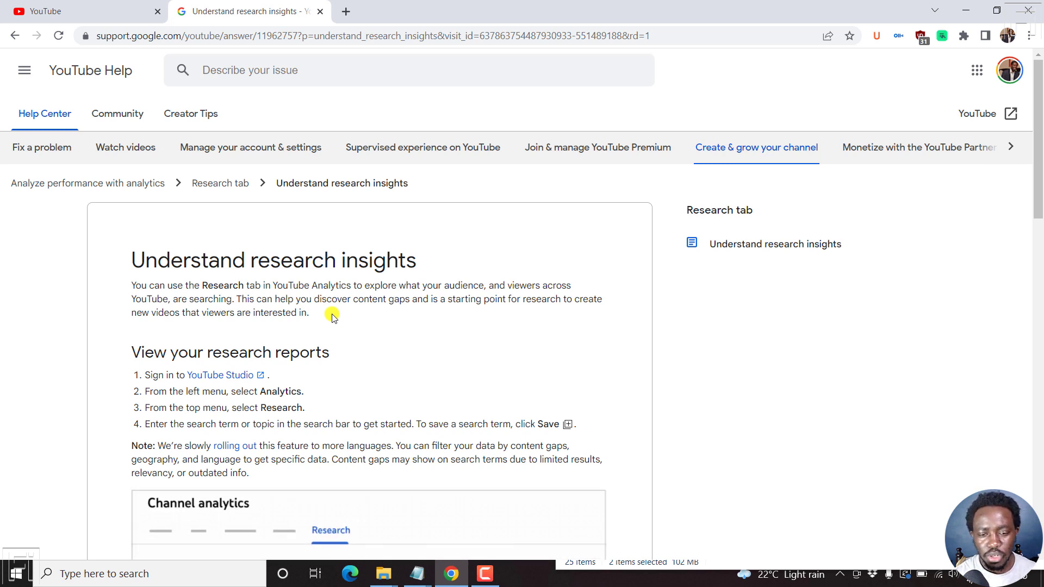
pyautogui.moveTo(314, 299); pyautogui.dragTo(408, 319)
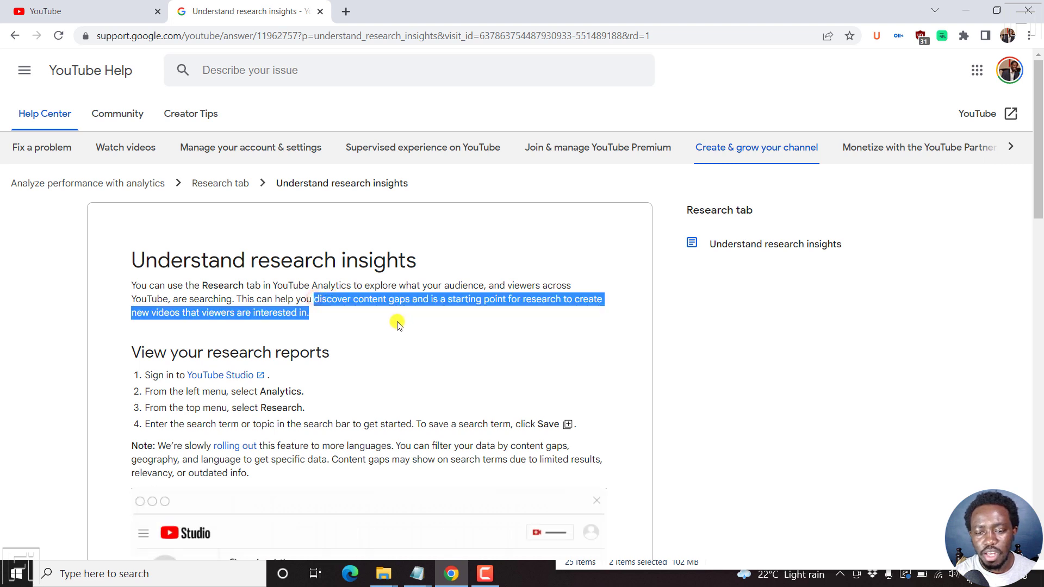
pyautogui.click(393, 328)
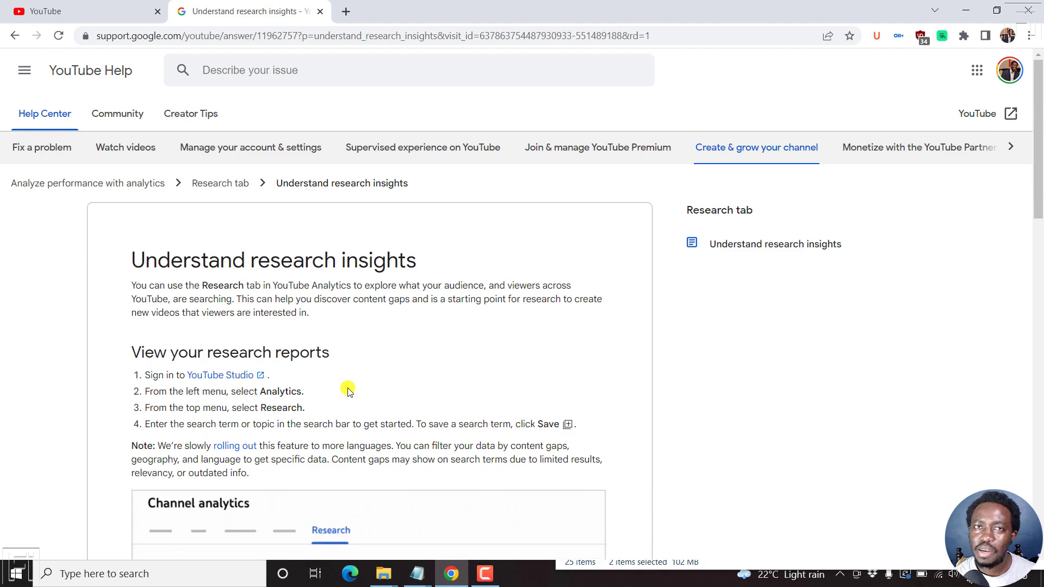
# Go from the YouTube home page through YouTube Studio to the Channel analytics overview.
pyautogui.click(93, 7)
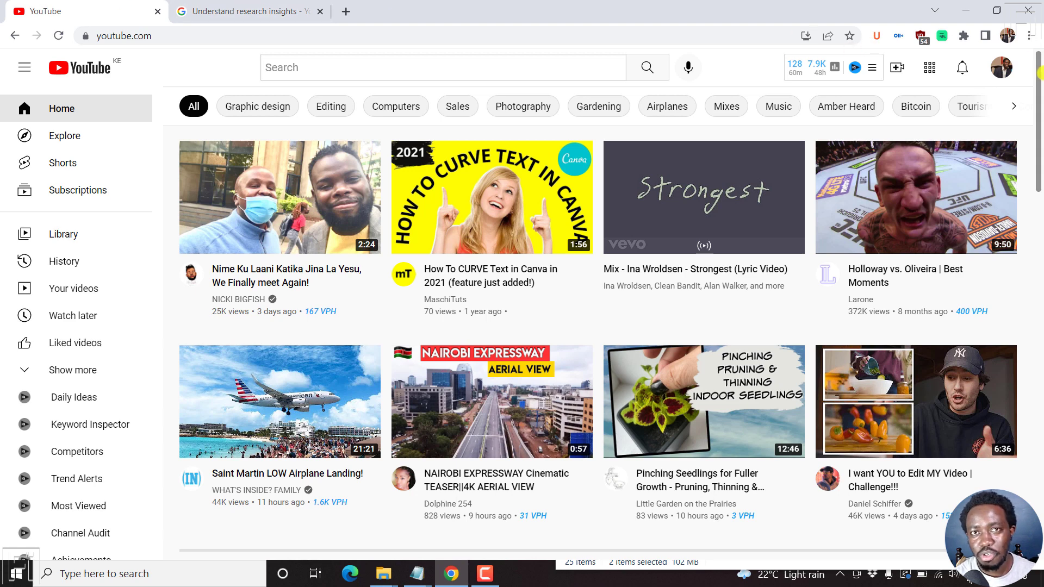
pyautogui.click(1005, 76)
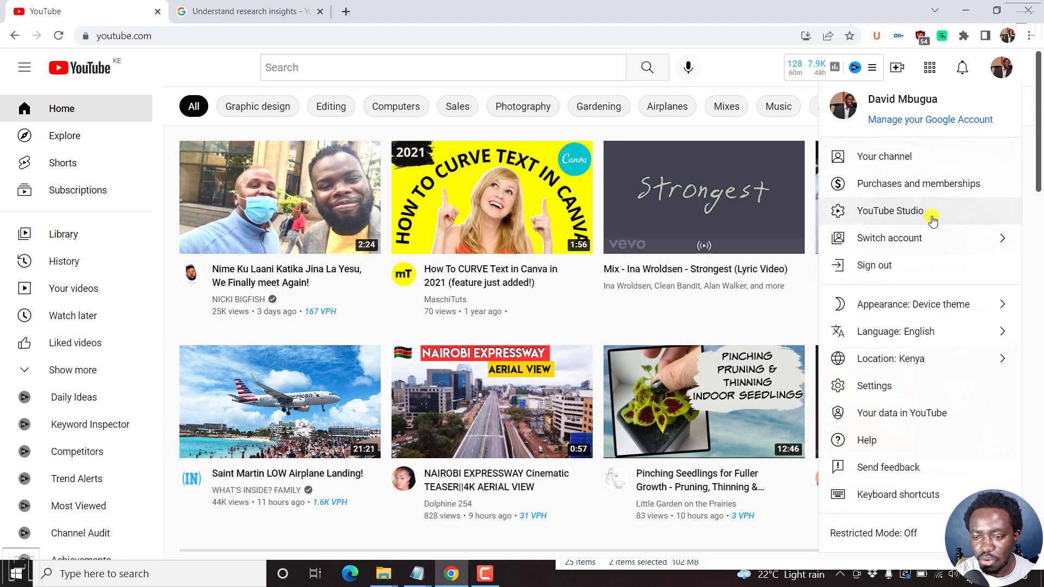
pyautogui.click(926, 213)
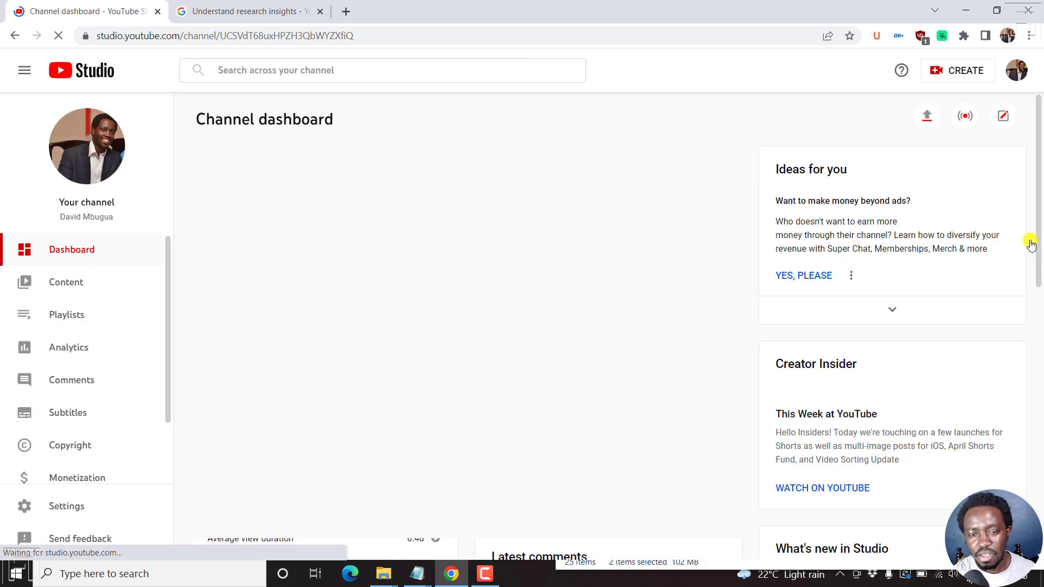
pyautogui.click(67, 348)
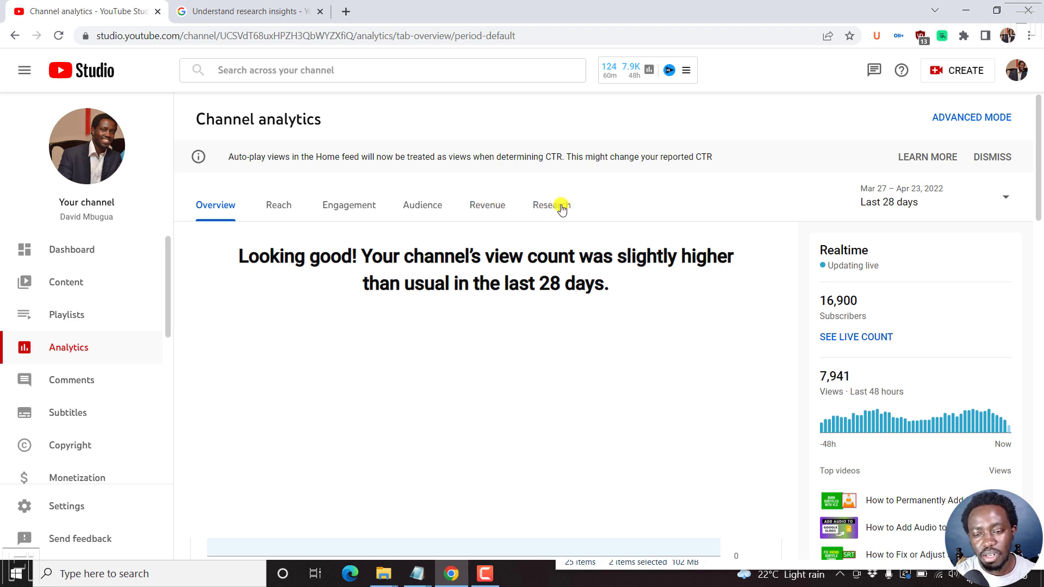
# Switch Channel analytics to the Research tab with the Searches across YouTube box.
pyautogui.click(562, 209)
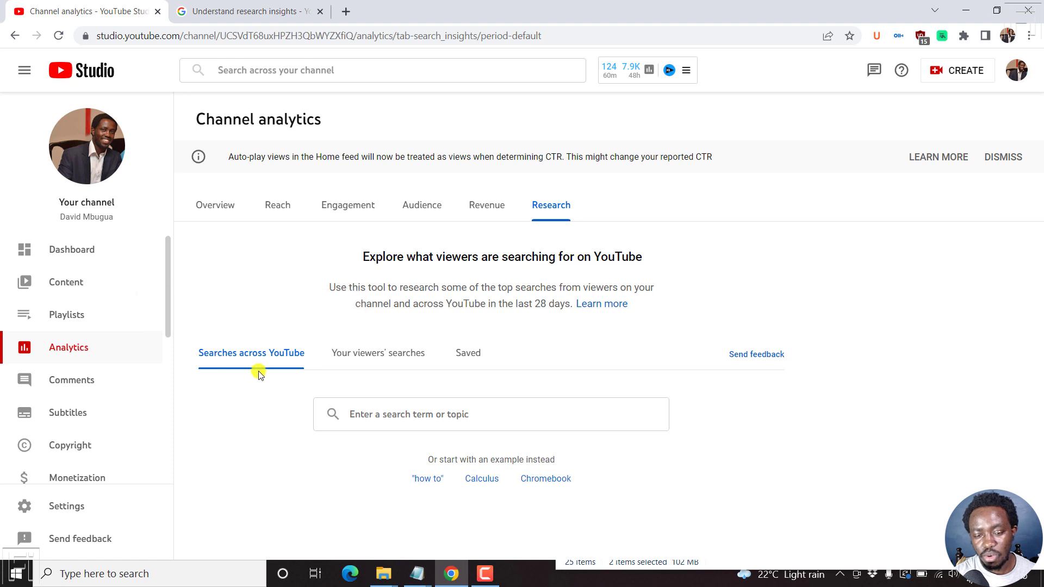
# Research 'subtitles to video' and scroll through its related search terms and volumes.
pyautogui.click(379, 416)
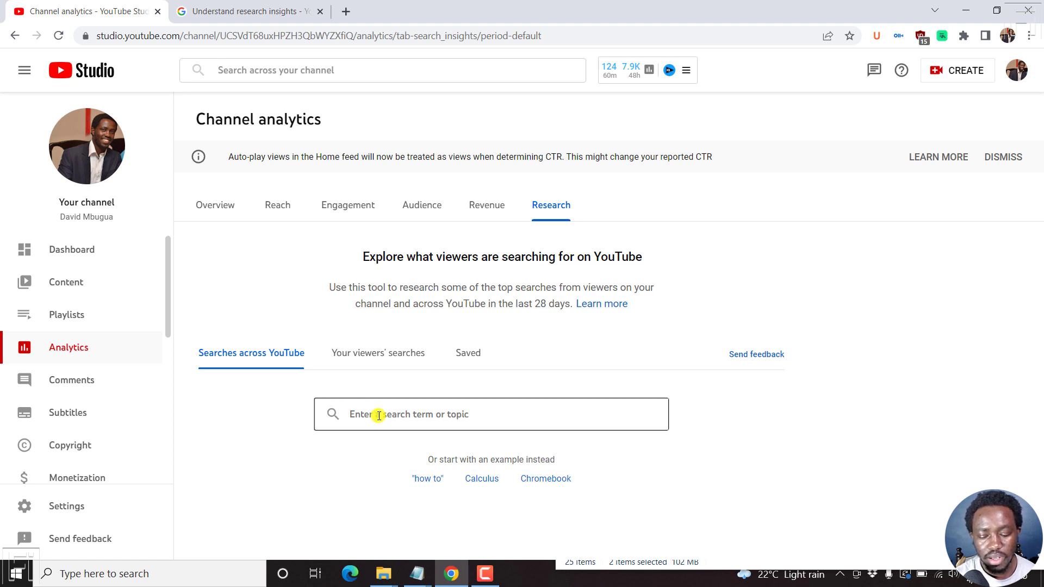
pyautogui.write('subtitles t')
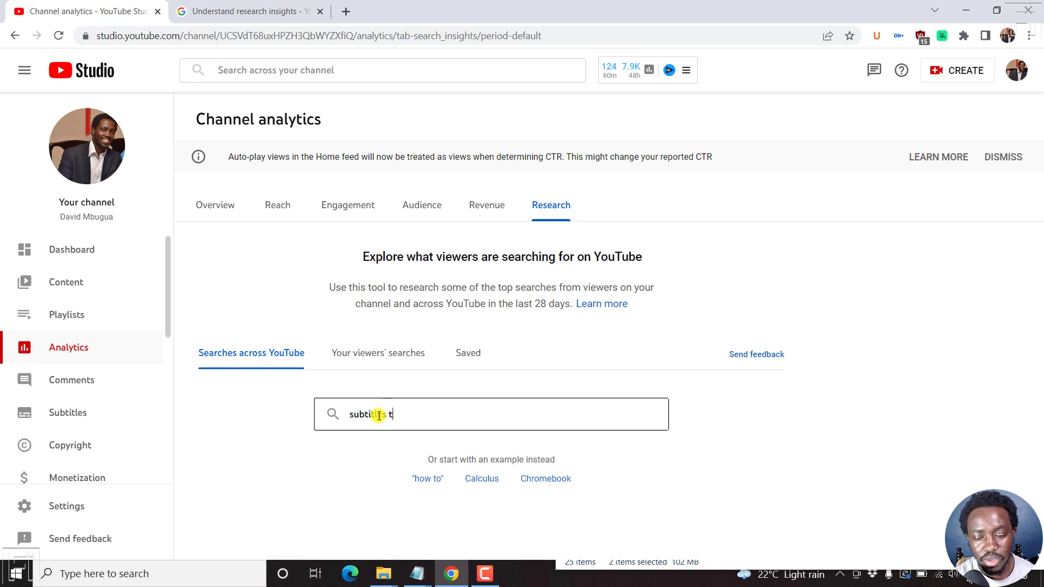
pyautogui.write('o video')
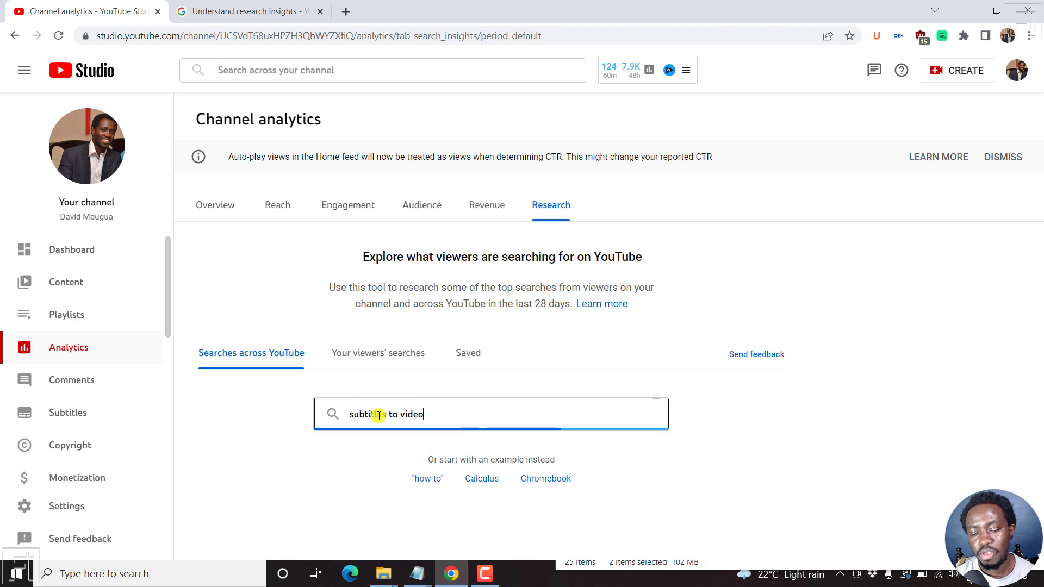
pyautogui.click(393, 456)
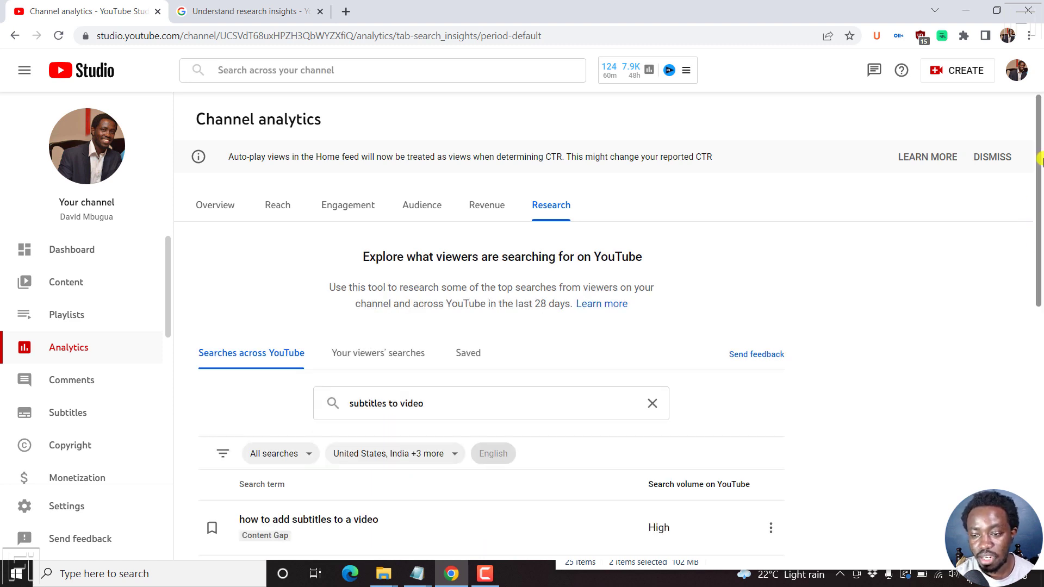
pyautogui.scroll(-3, 1040, 240)
pyautogui.scroll(-1, 1040, 249)
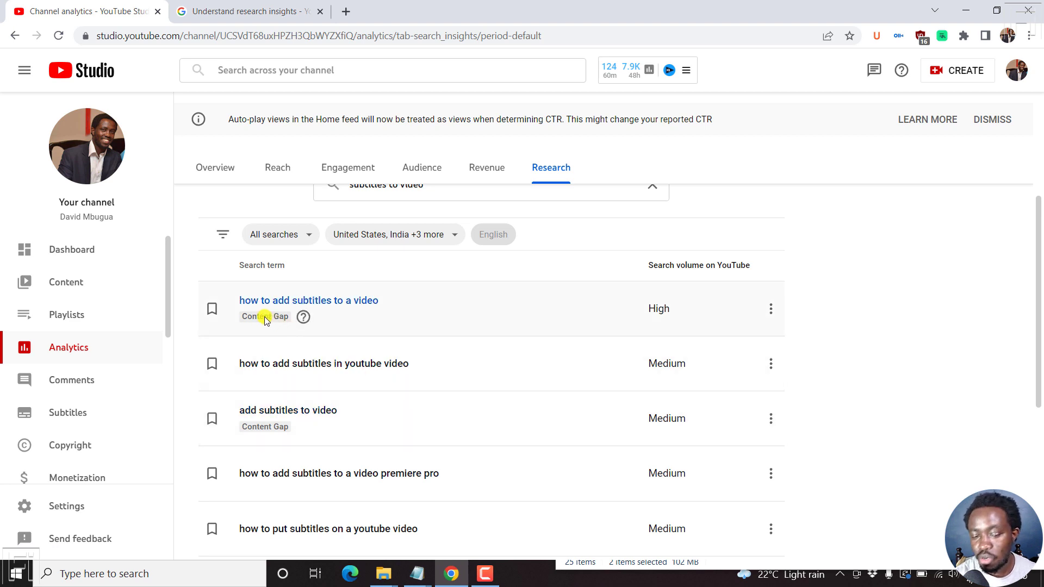
pyautogui.moveTo(303, 319)
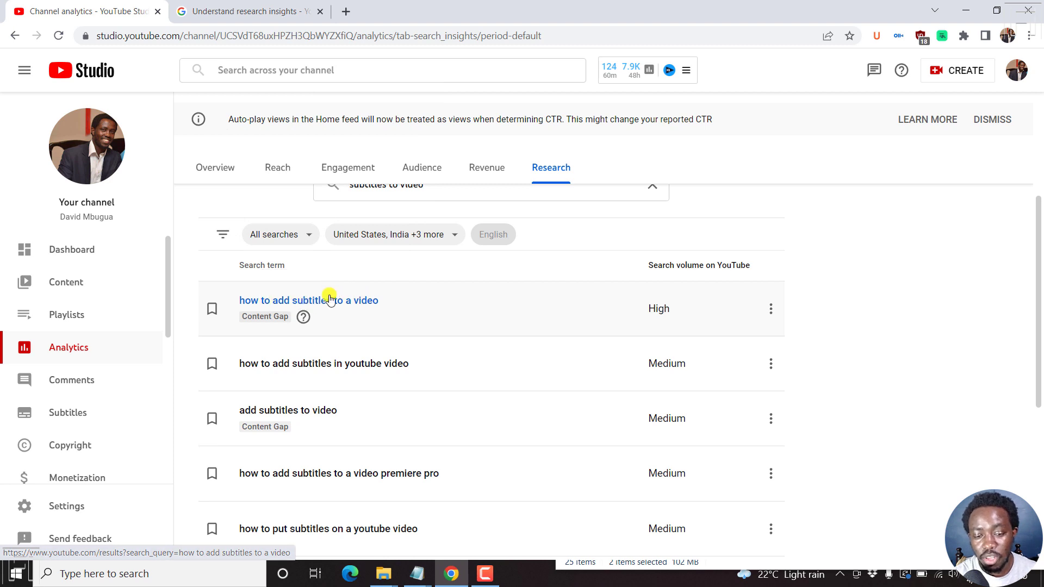
# Open the YouTube search results for 'how to add subtitles to a video' and browse them.
pyautogui.click(302, 303)
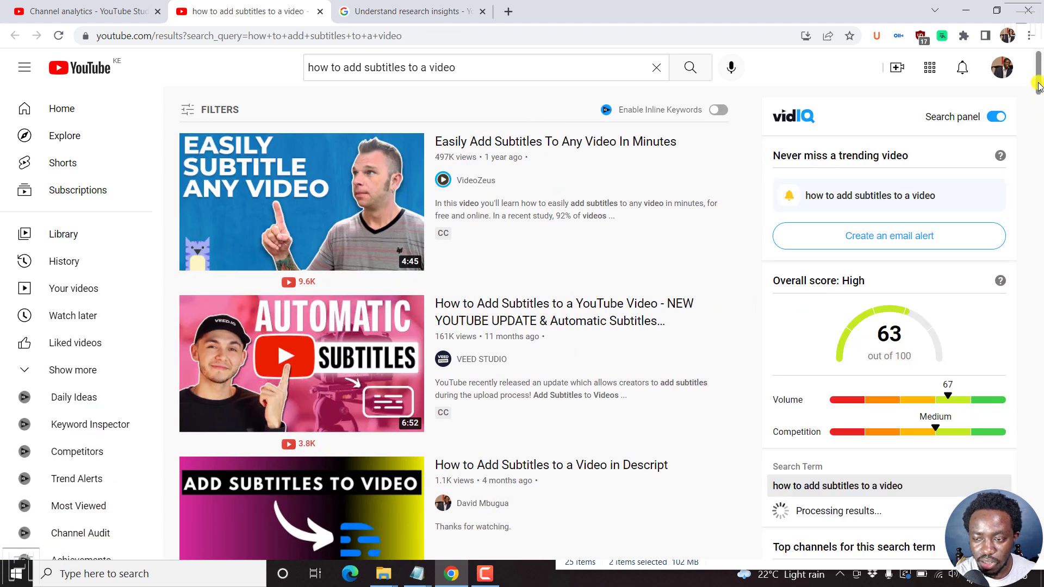
pyautogui.moveTo(1039, 87); pyautogui.dragTo(1039, 162)
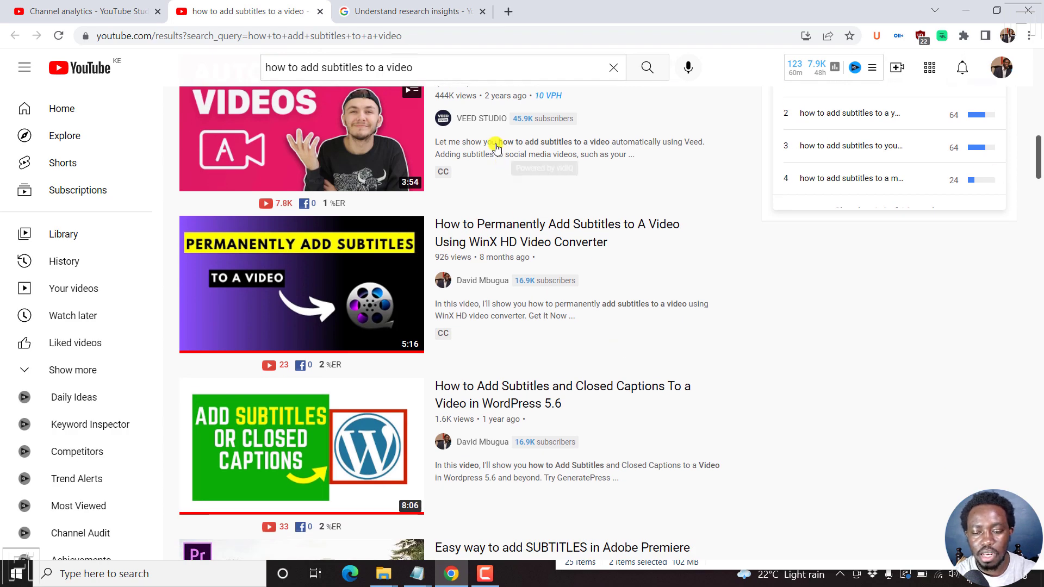
pyautogui.scroll(4, 919, 307)
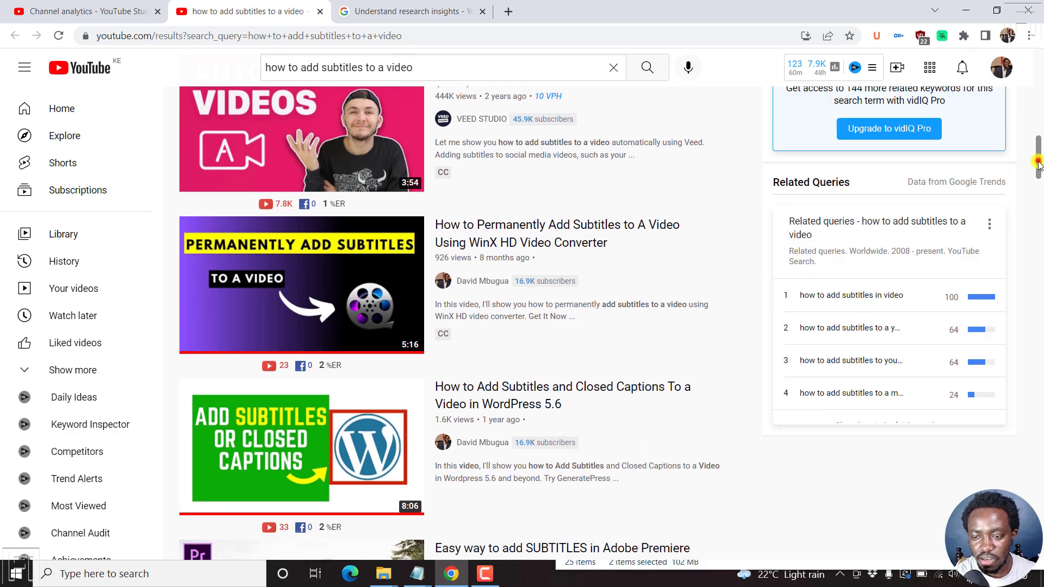
pyautogui.moveTo(1039, 163); pyautogui.dragTo(1039, 76)
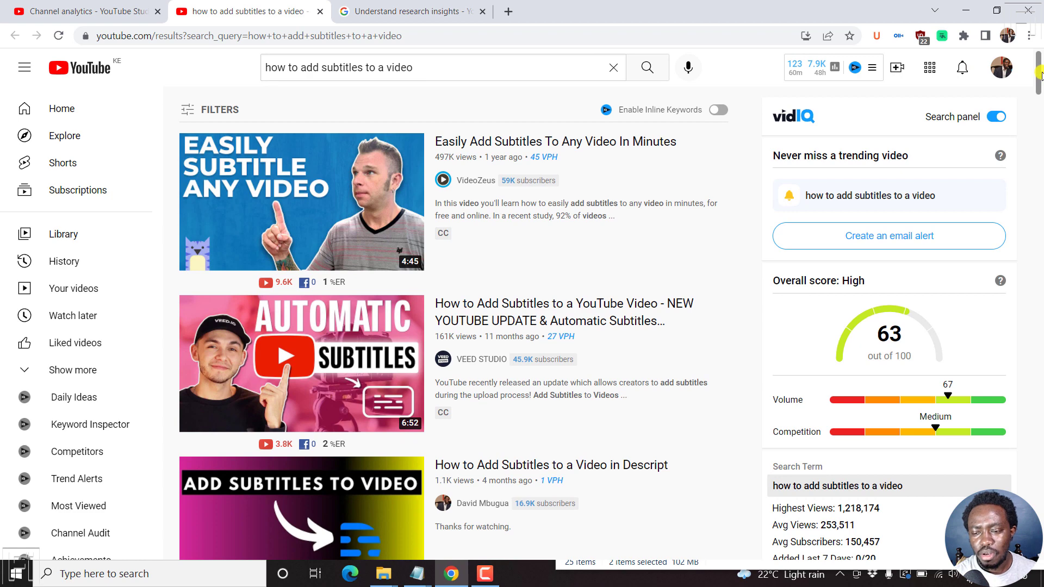
pyautogui.click(104, 11)
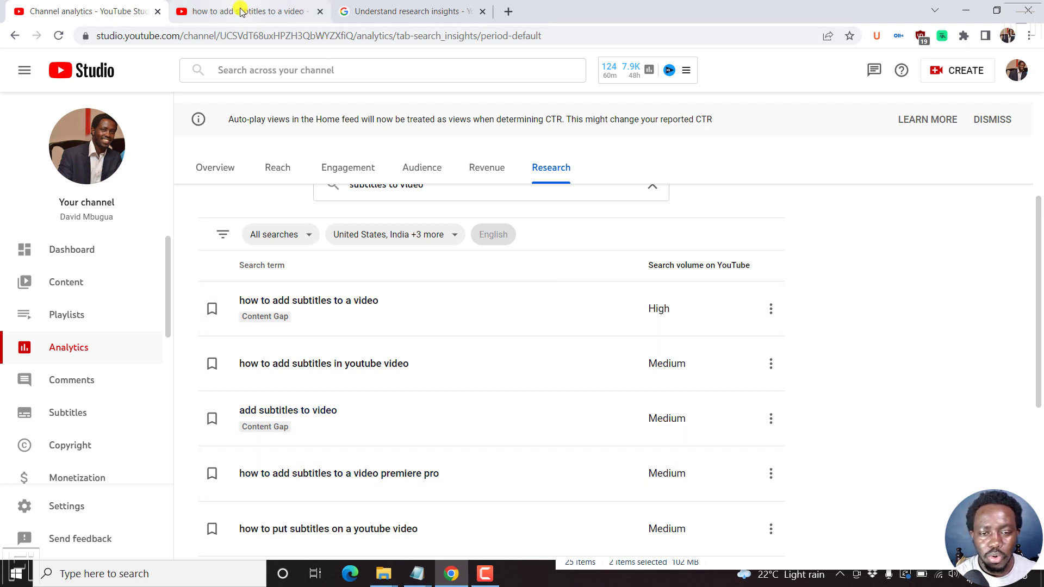
# Scroll the results to the vidIQ panel showing an overall score of 63, rated High.
pyautogui.click(259, 4)
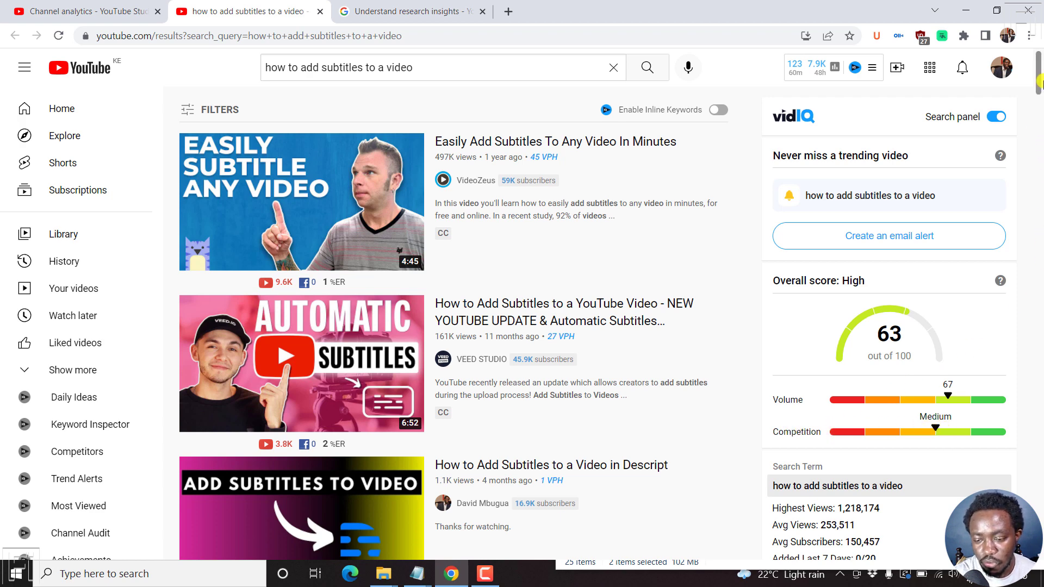
pyautogui.scroll(-3, 1039, 82)
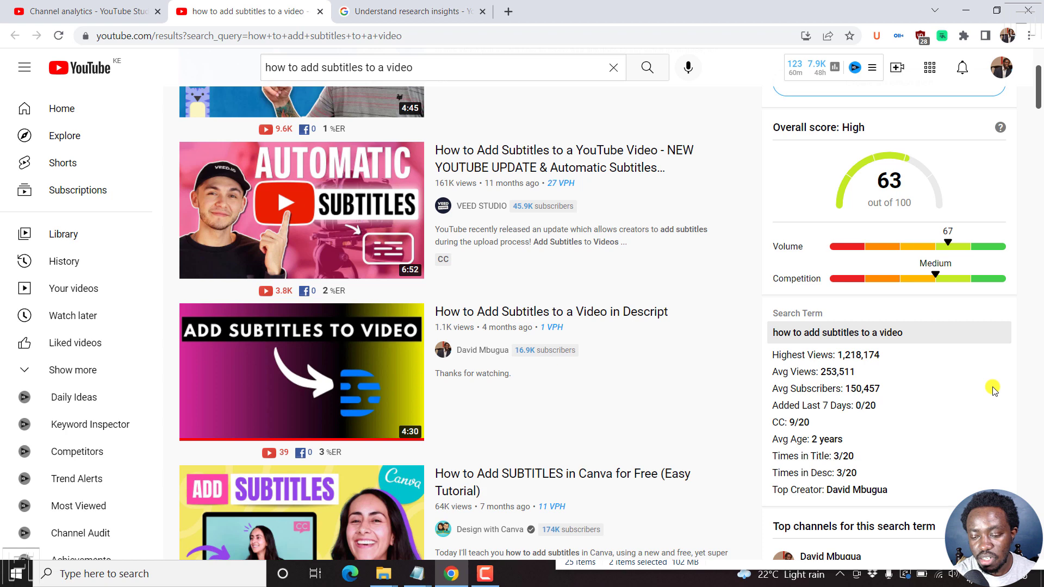
pyautogui.scroll(-1, 1040, 101)
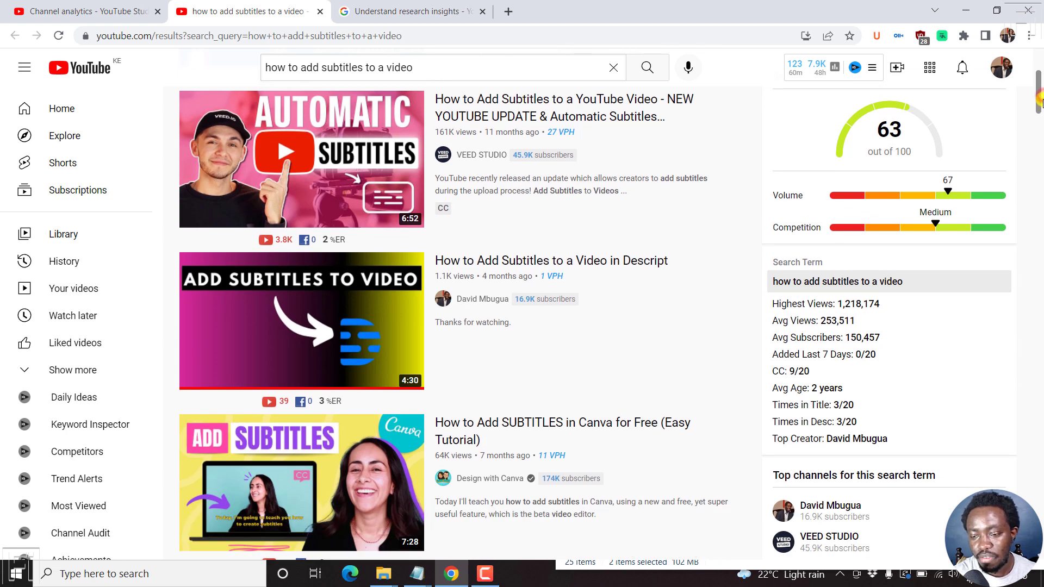
pyautogui.moveTo(1040, 101); pyautogui.dragTo(1040, 92)
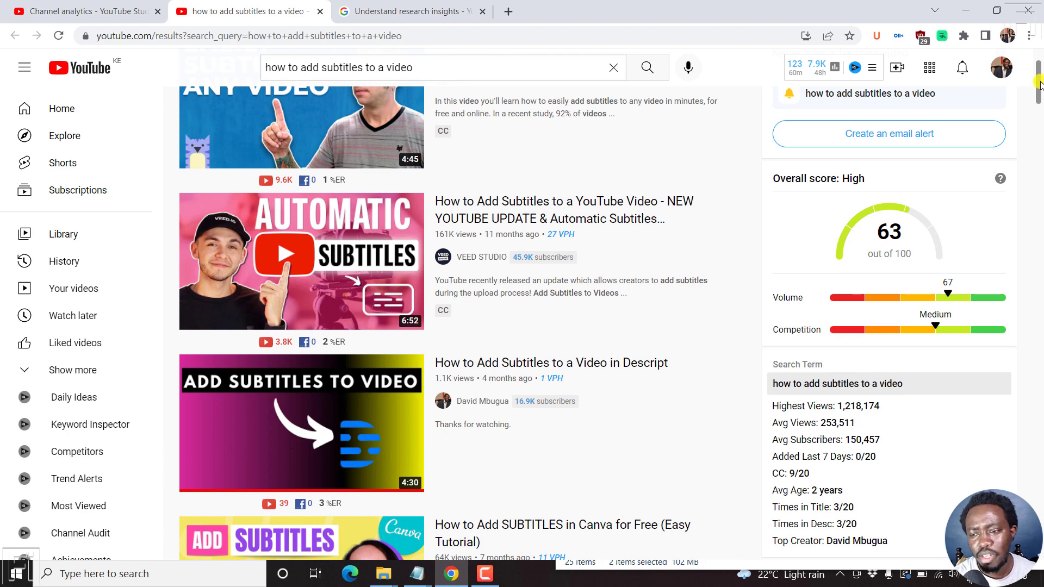
pyautogui.moveTo(1040, 84); pyautogui.dragTo(1040, 76)
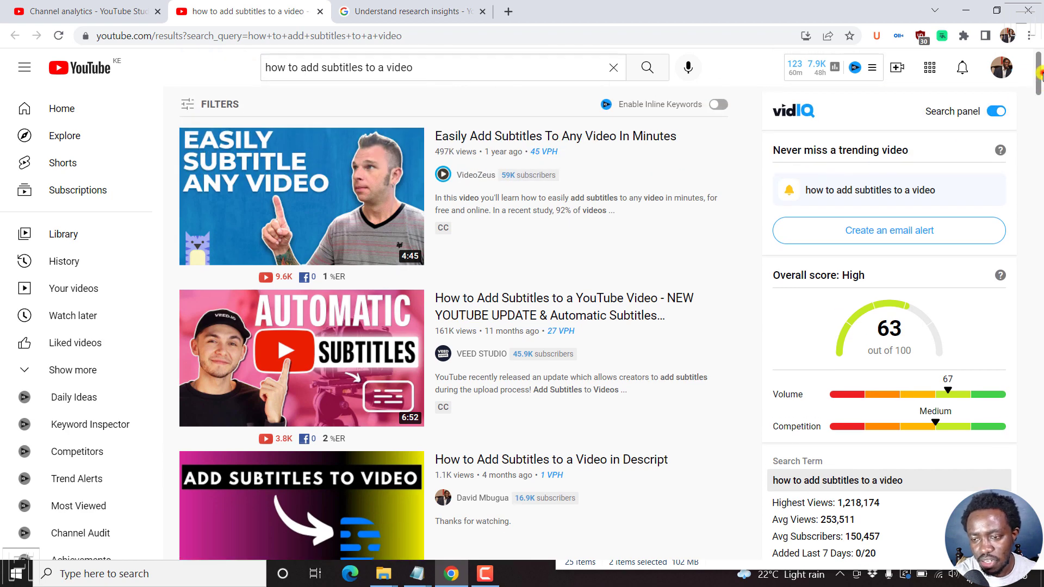
pyautogui.scroll(-1, 1040, 76)
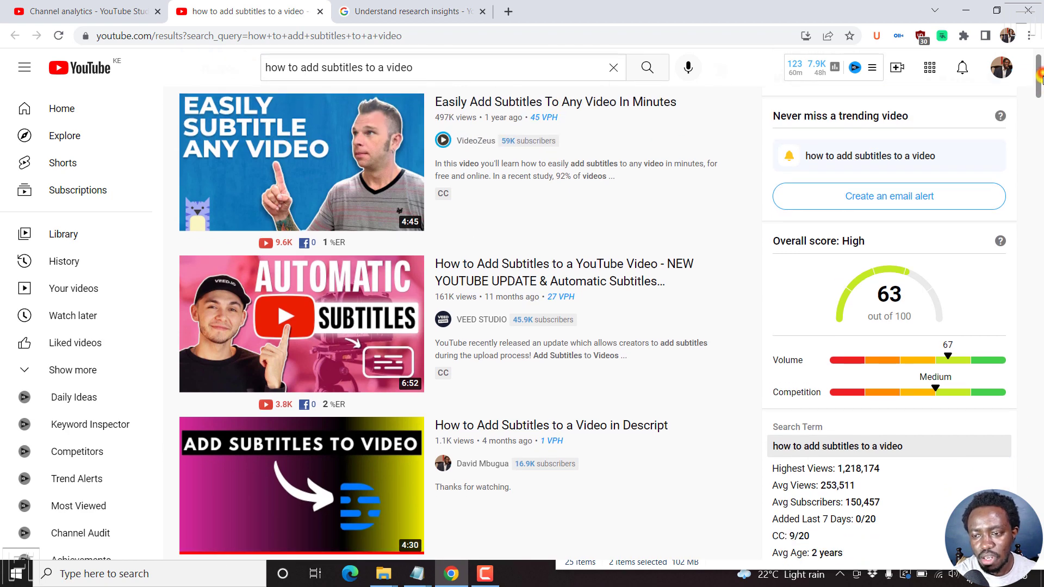
# Bookmark 'how to add subtitles to a video' in Studio and send it to Google Trends.
pyautogui.click(79, 6)
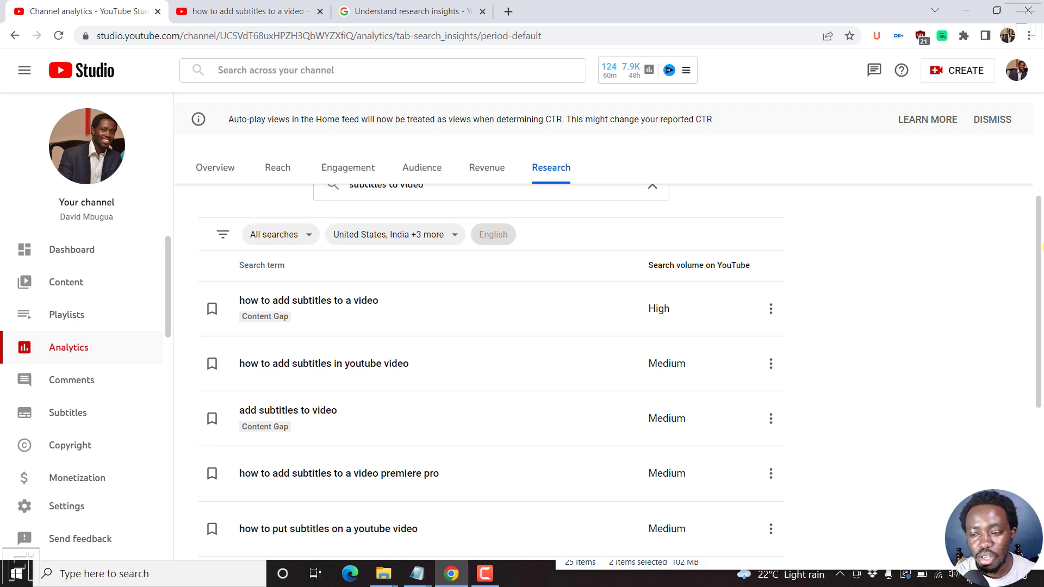
pyautogui.scroll(2, 277, 324)
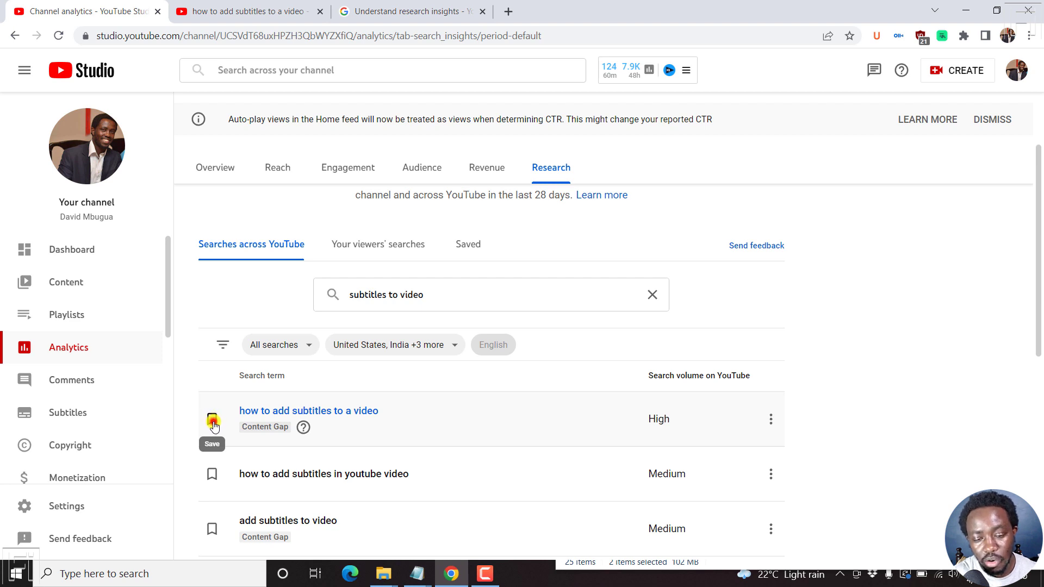
pyautogui.click(212, 421)
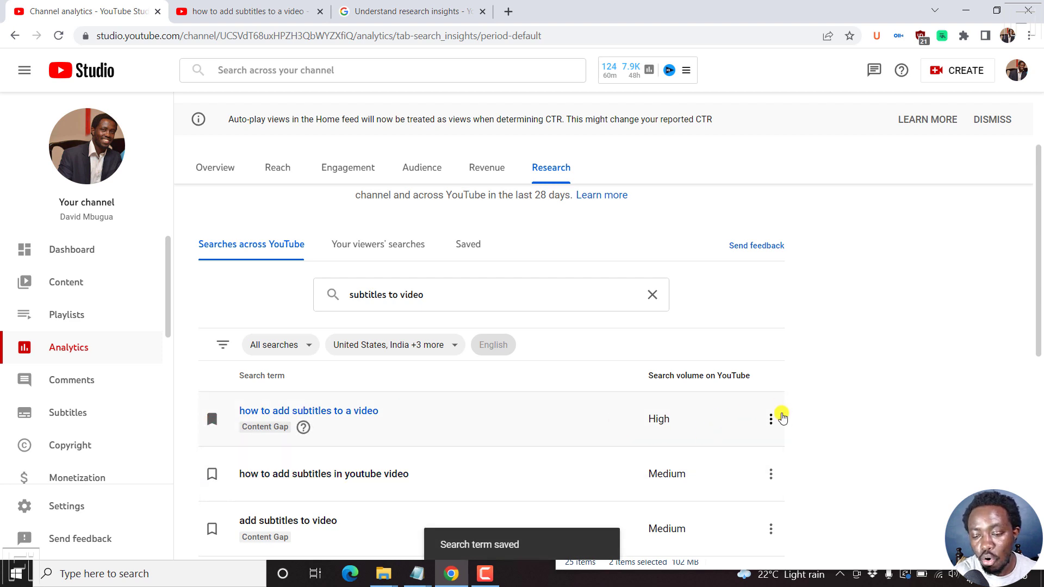
pyautogui.click(772, 422)
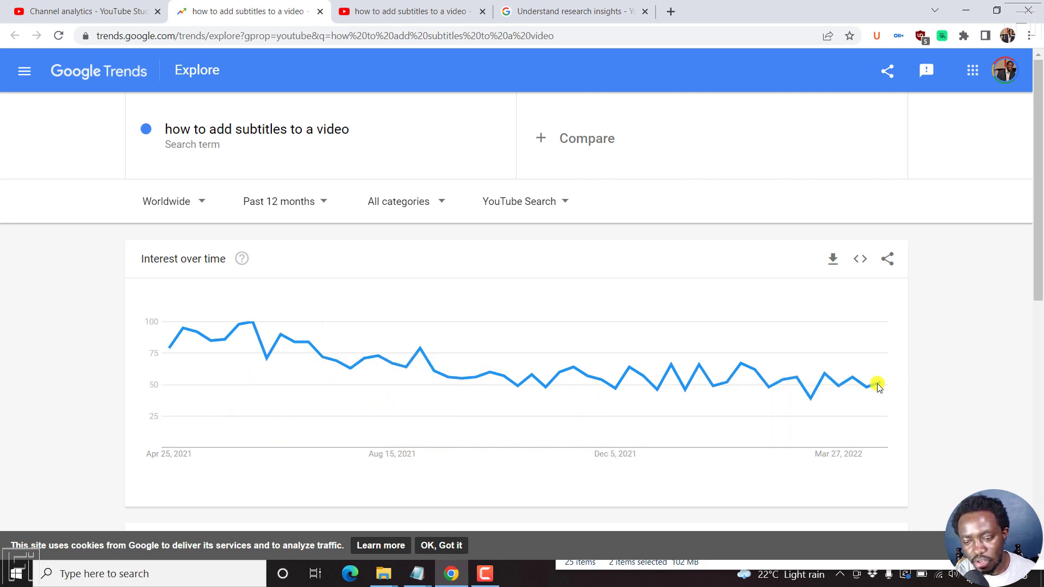
# Review Interest by region and related topics and queries in Trends, then return to Studio.
pyautogui.moveTo(881, 384)
pyautogui.moveTo(1040, 193); pyautogui.dragTo(1040, 340)
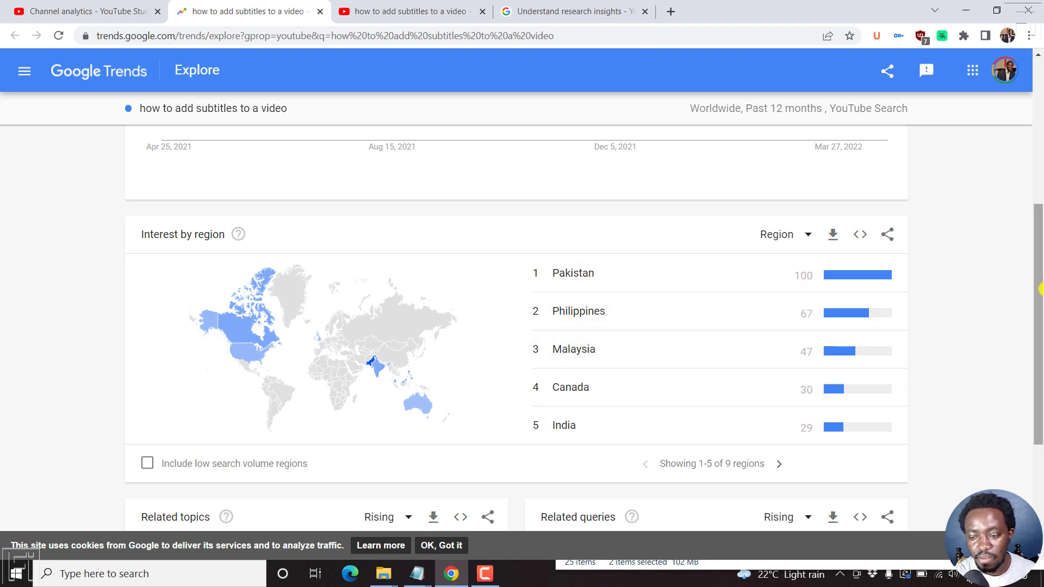
pyautogui.moveTo(1039, 291); pyautogui.dragTo(1040, 391)
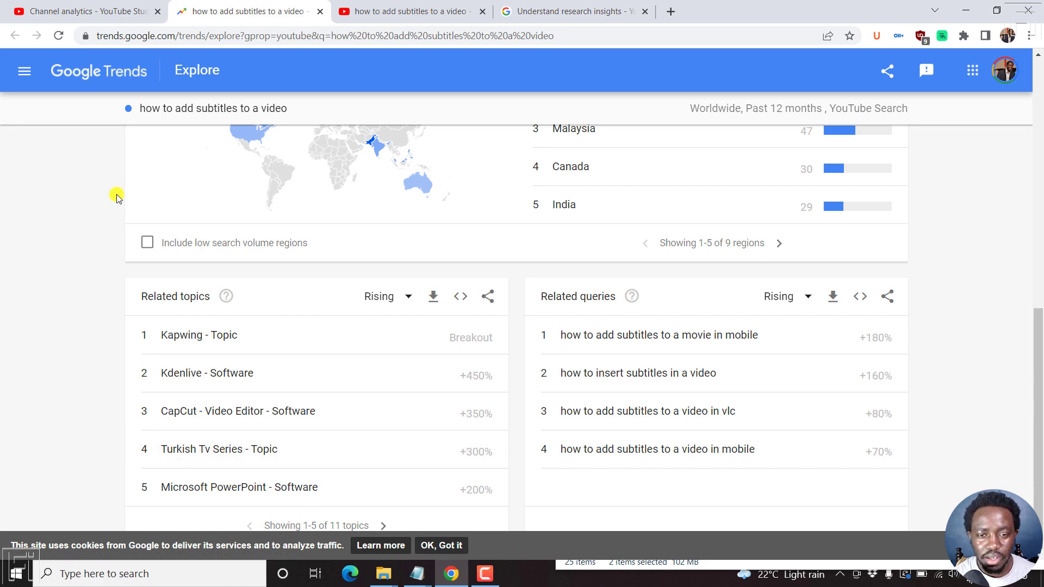
pyautogui.click(71, 7)
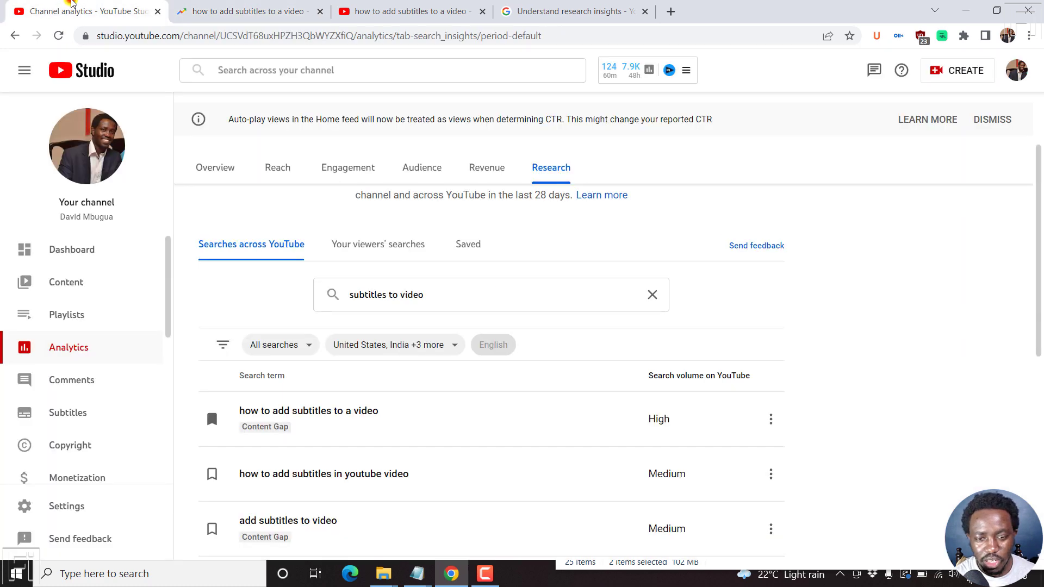
pyautogui.click(312, 346)
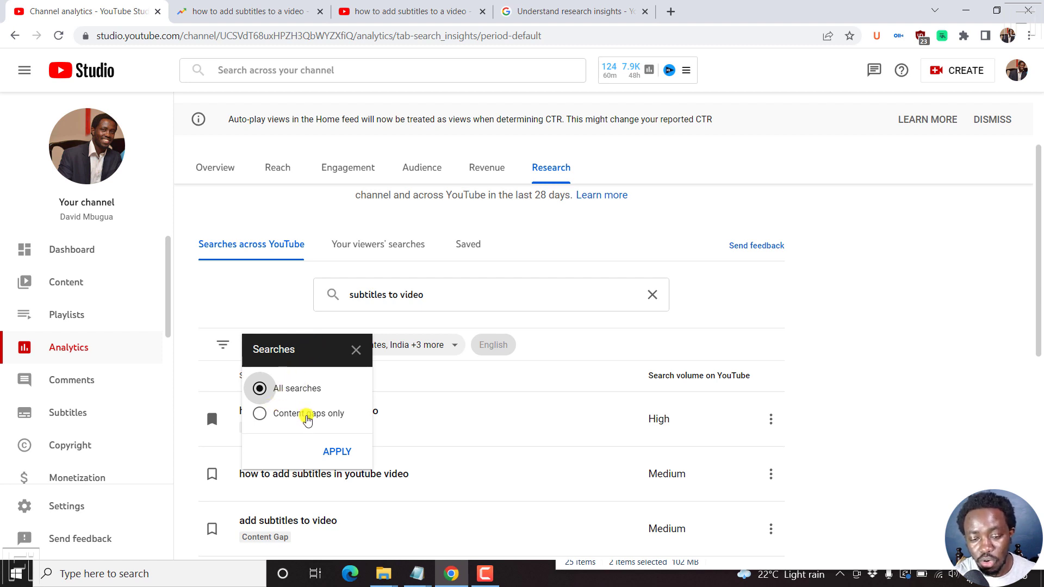
pyautogui.click(355, 355)
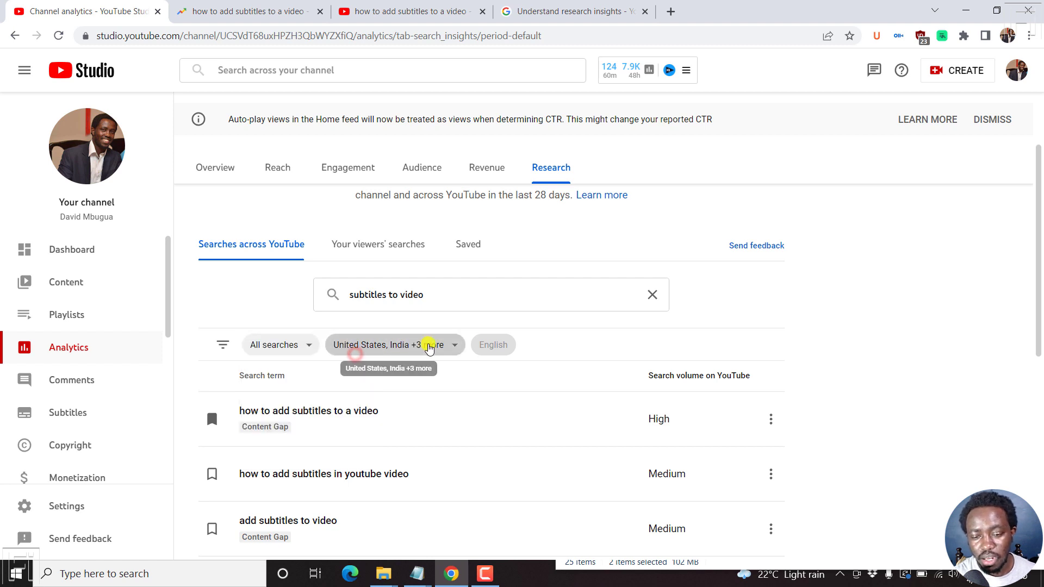
pyautogui.click(451, 346)
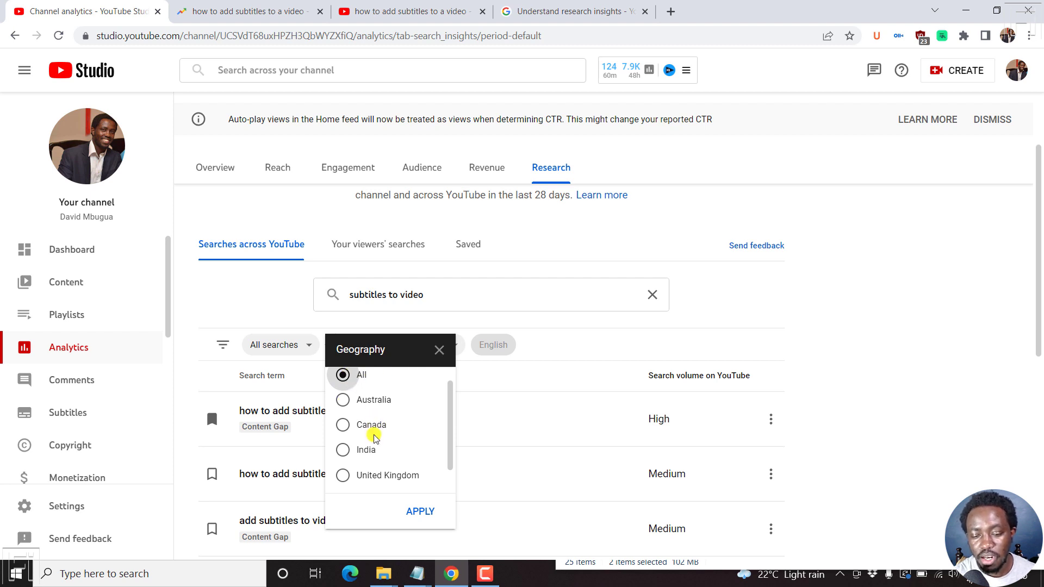
pyautogui.moveTo(449, 426); pyautogui.dragTo(450, 466)
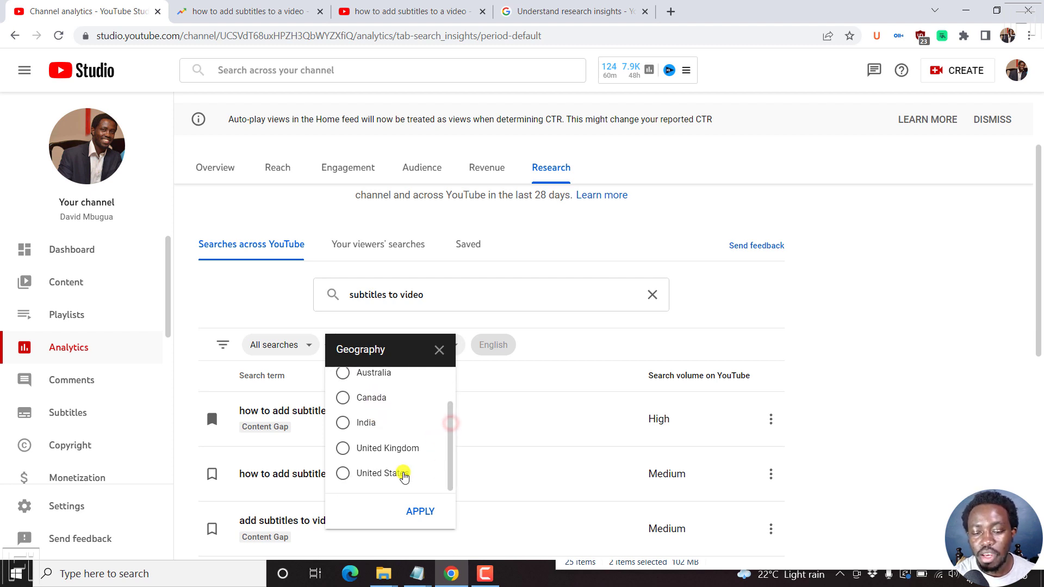
pyautogui.click(440, 357)
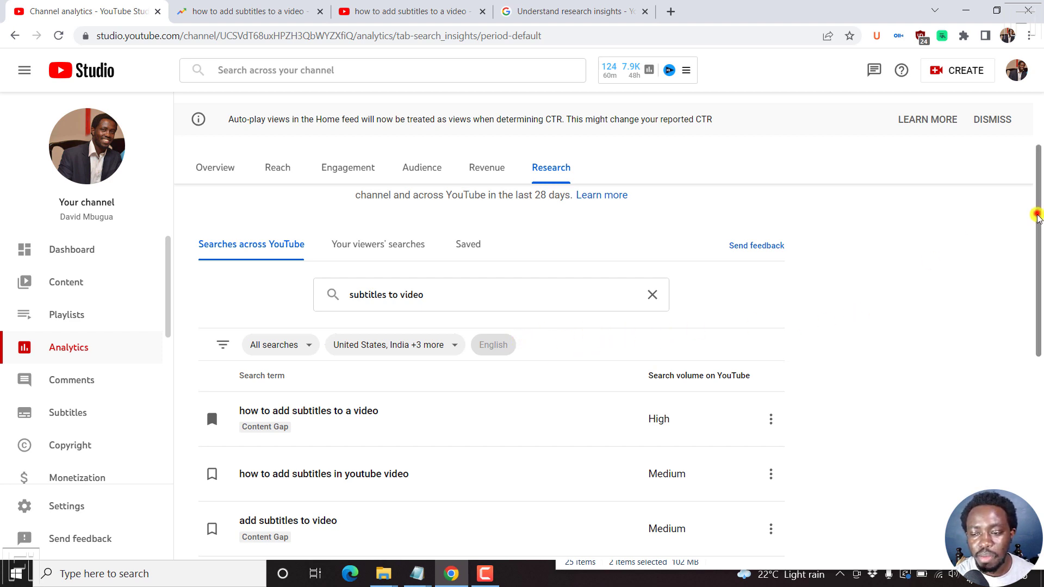
pyautogui.scroll(-2, 1037, 217)
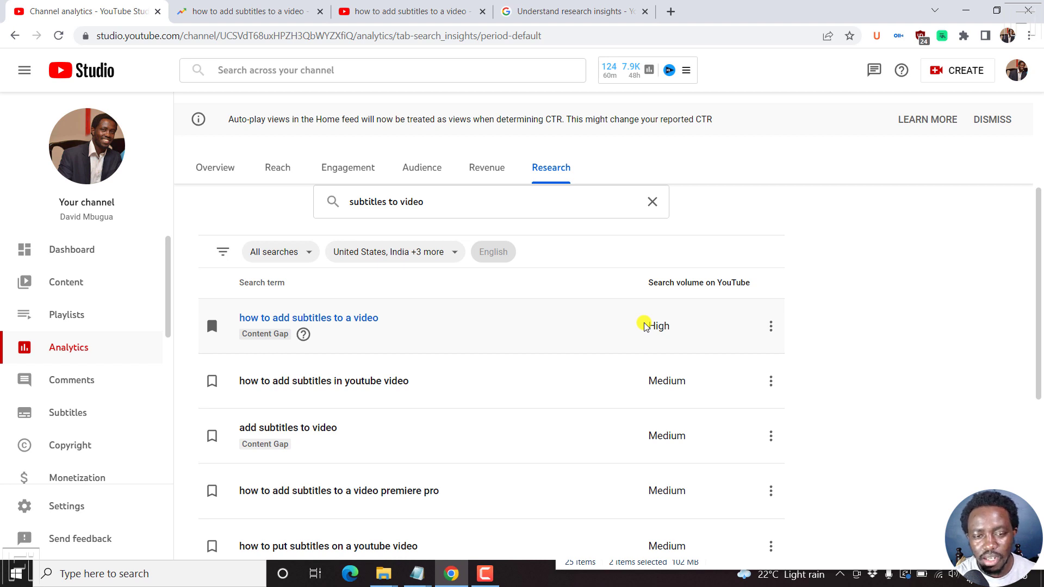
pyautogui.moveTo(1039, 312); pyautogui.dragTo(1040, 220)
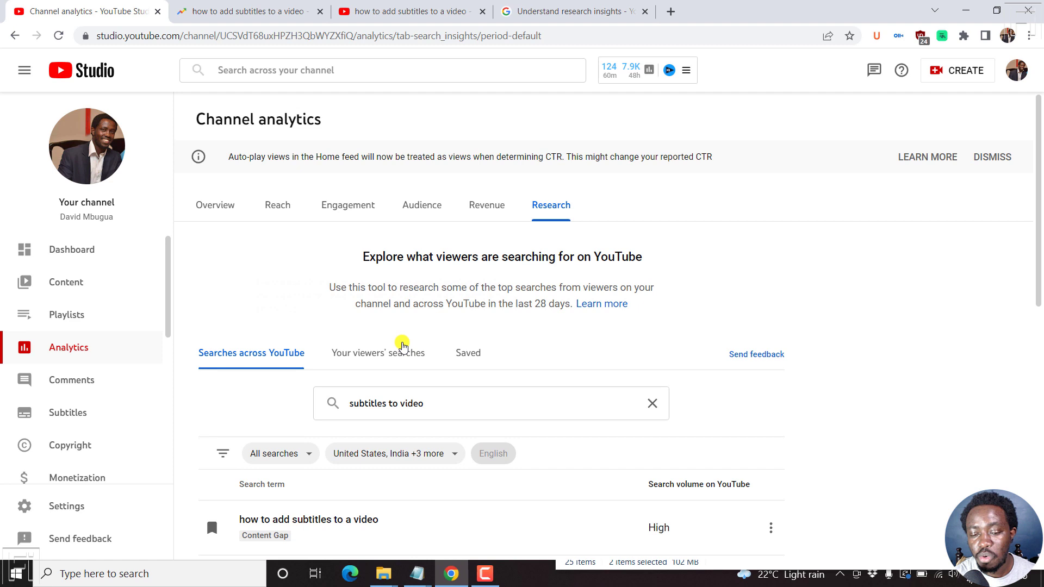
# List Your viewers' searches and page through both pages, led by 'how to convert audio to video'.
pyautogui.moveTo(380, 342)
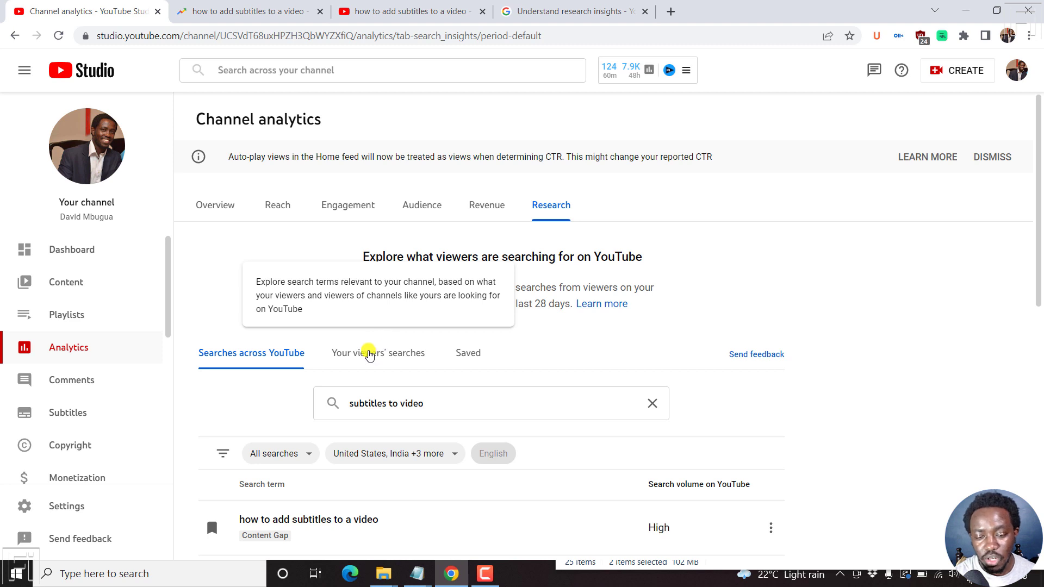
pyautogui.click(369, 354)
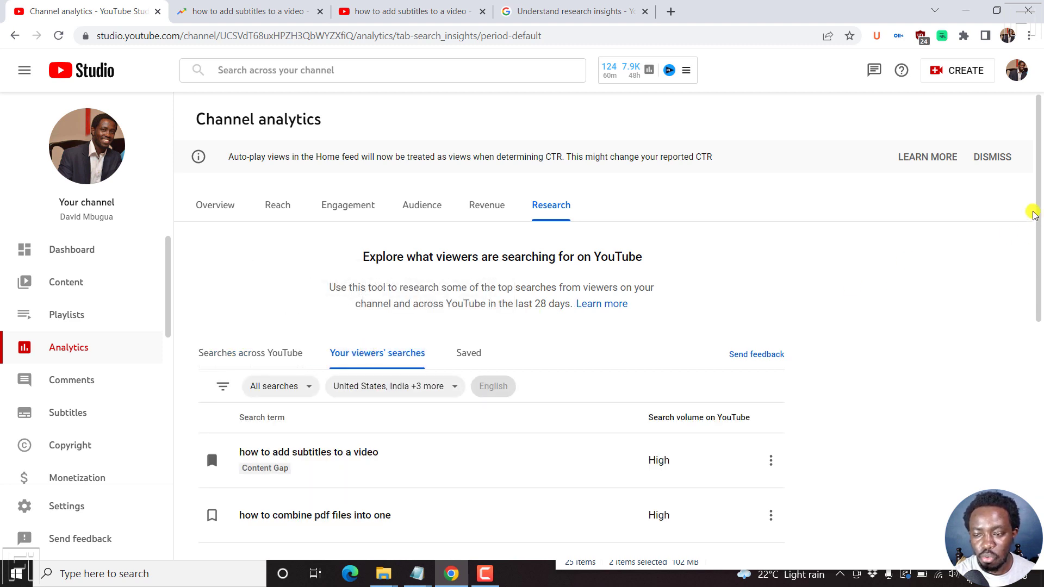
pyautogui.moveTo(1040, 204); pyautogui.dragTo(1040, 288)
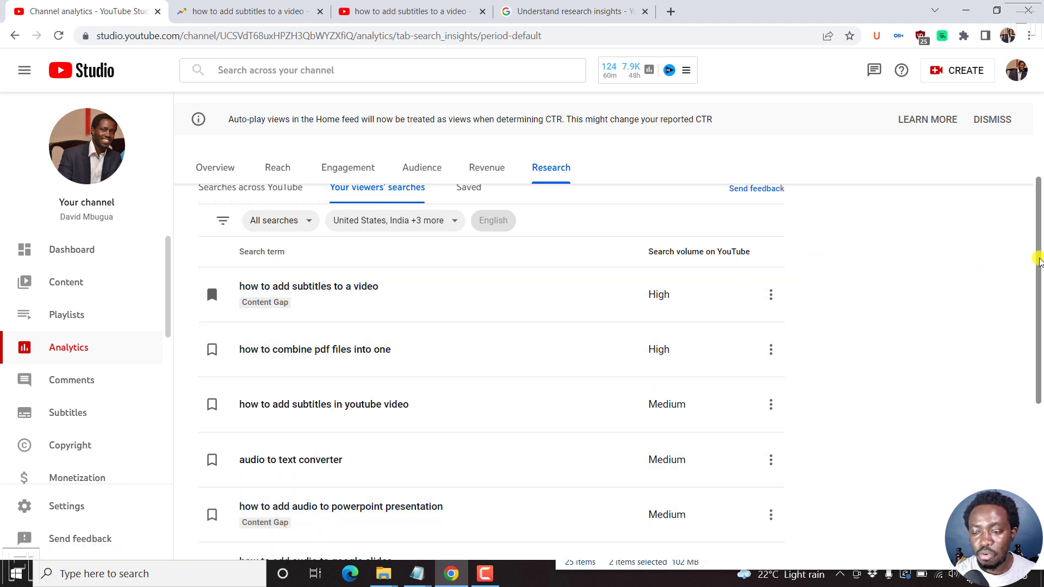
pyautogui.moveTo(1039, 260); pyautogui.dragTo(1039, 414)
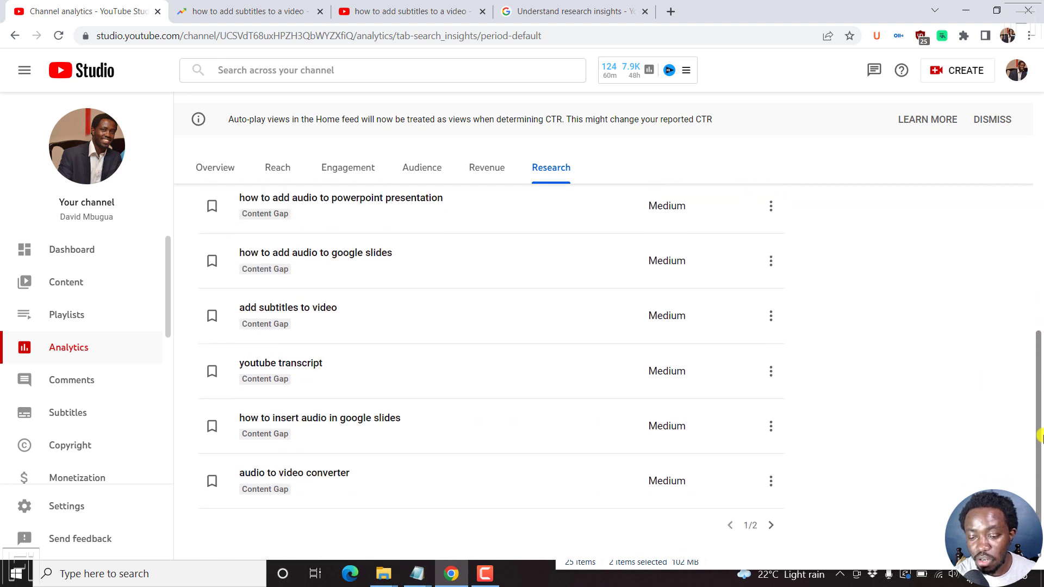
pyautogui.click(774, 525)
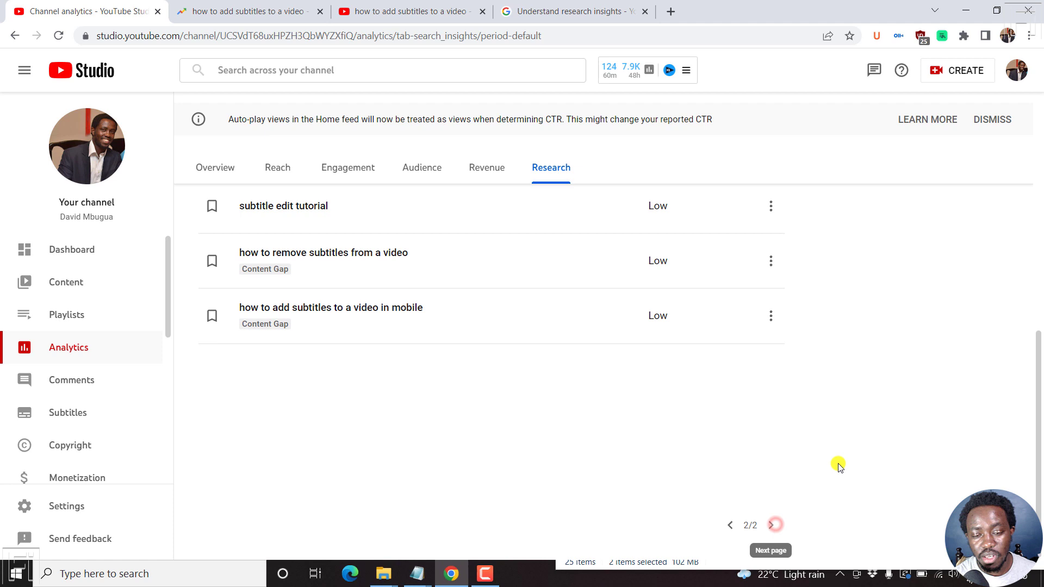
pyautogui.scroll(3, 1040, 427)
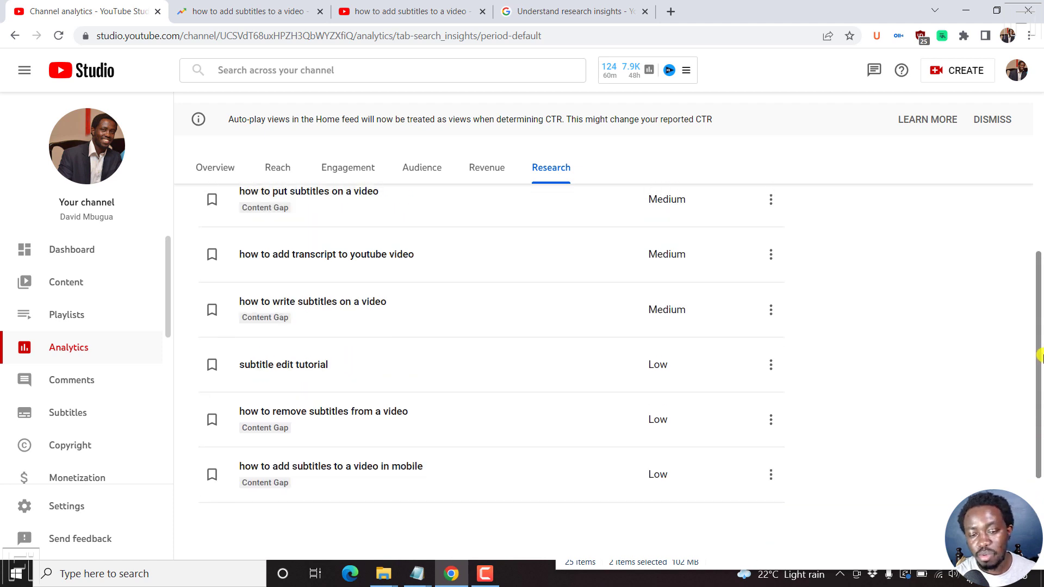
pyautogui.moveTo(1040, 343); pyautogui.dragTo(1040, 339)
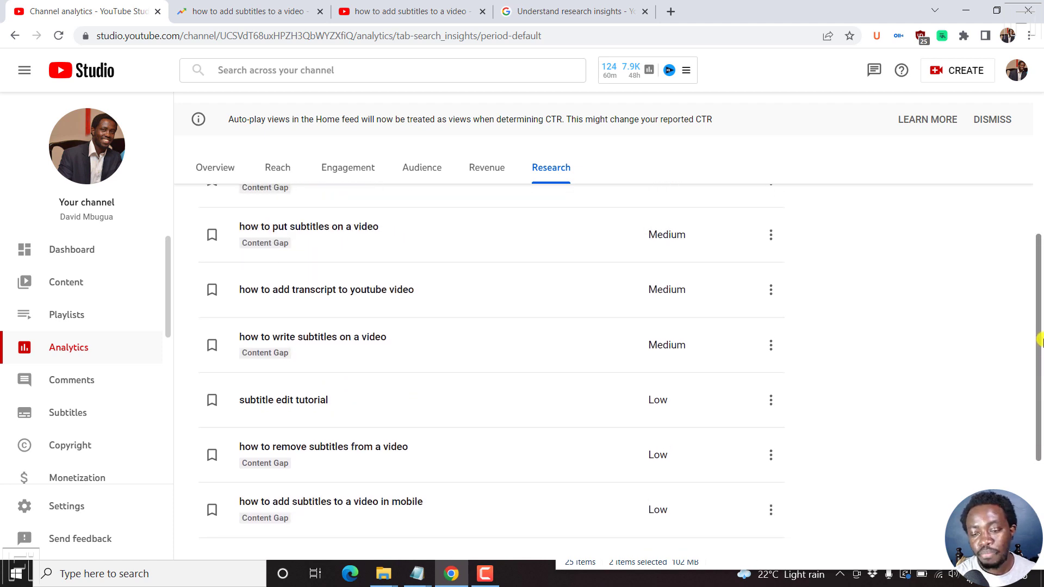
pyautogui.scroll(3, 1040, 340)
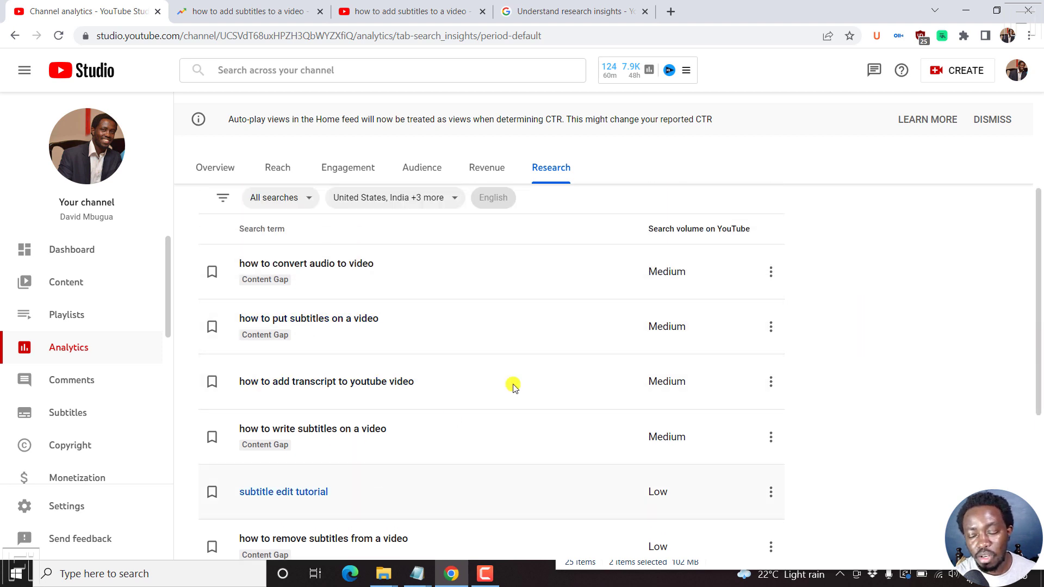
pyautogui.scroll(3, 1039, 294)
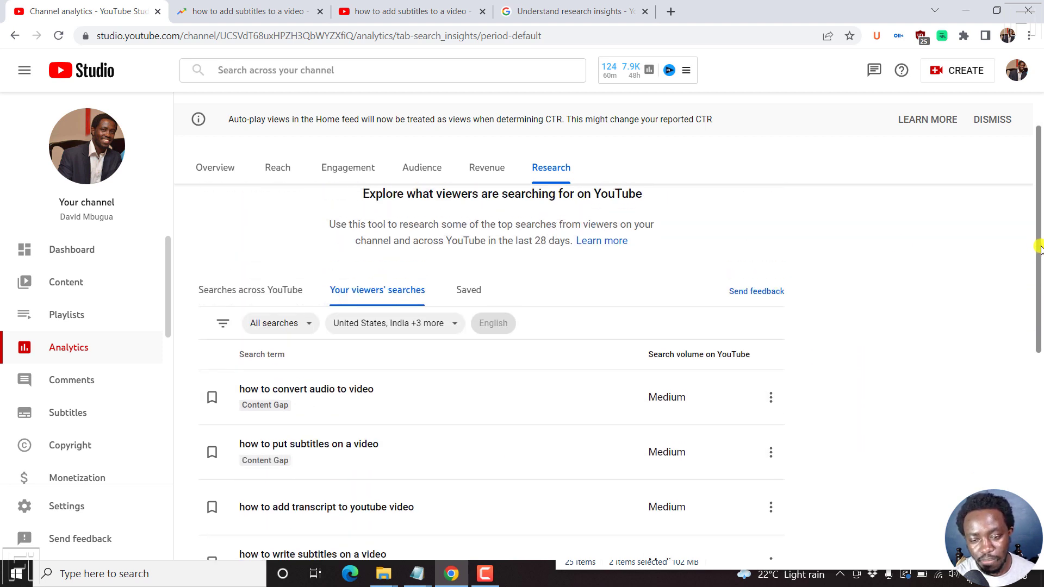
# Filter to the Saved terms, open and dismiss the row's options menu, and scroll up.
pyautogui.click(467, 290)
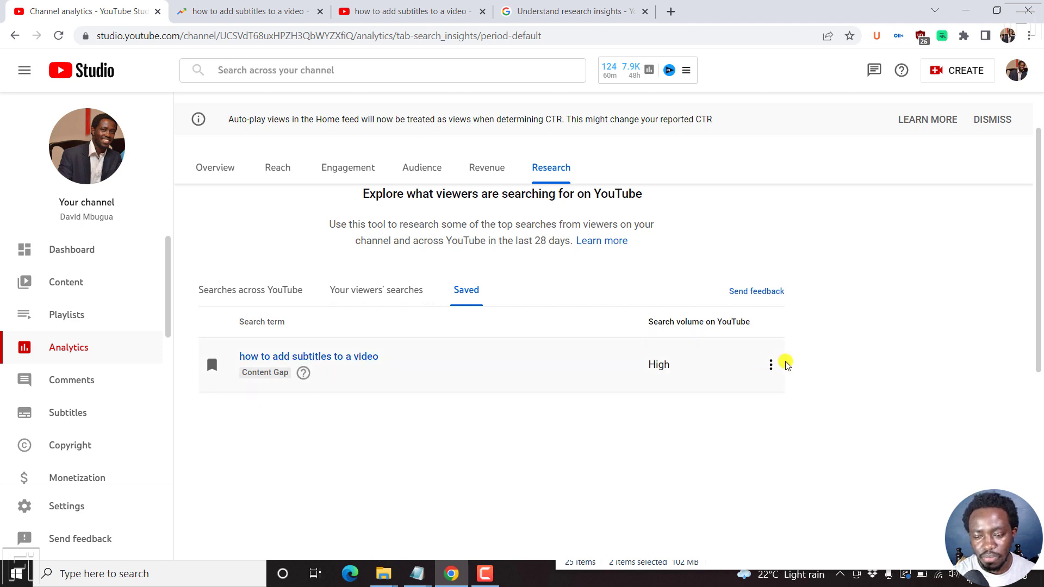
pyautogui.click(772, 370)
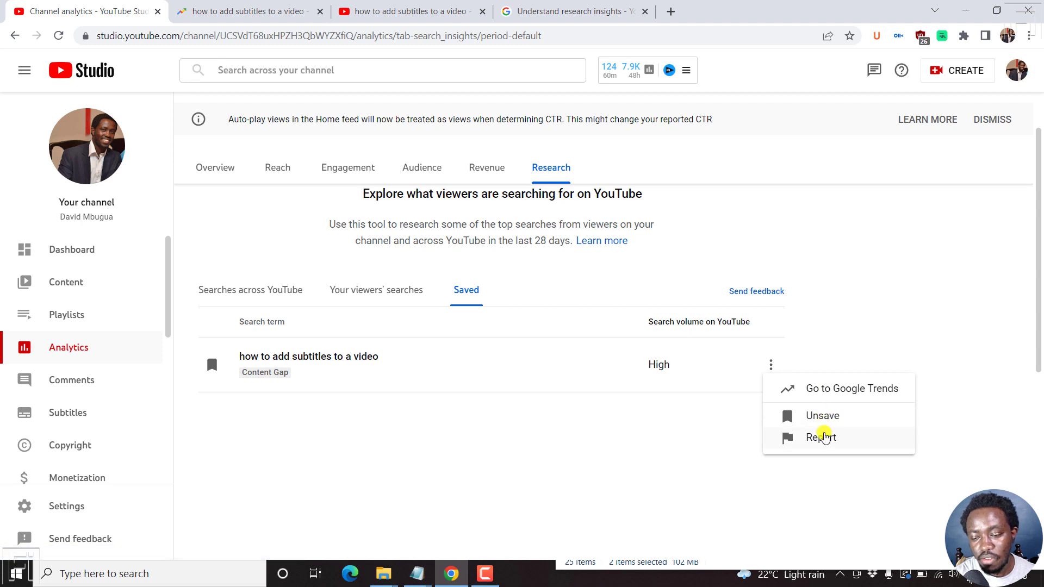
pyautogui.click(592, 443)
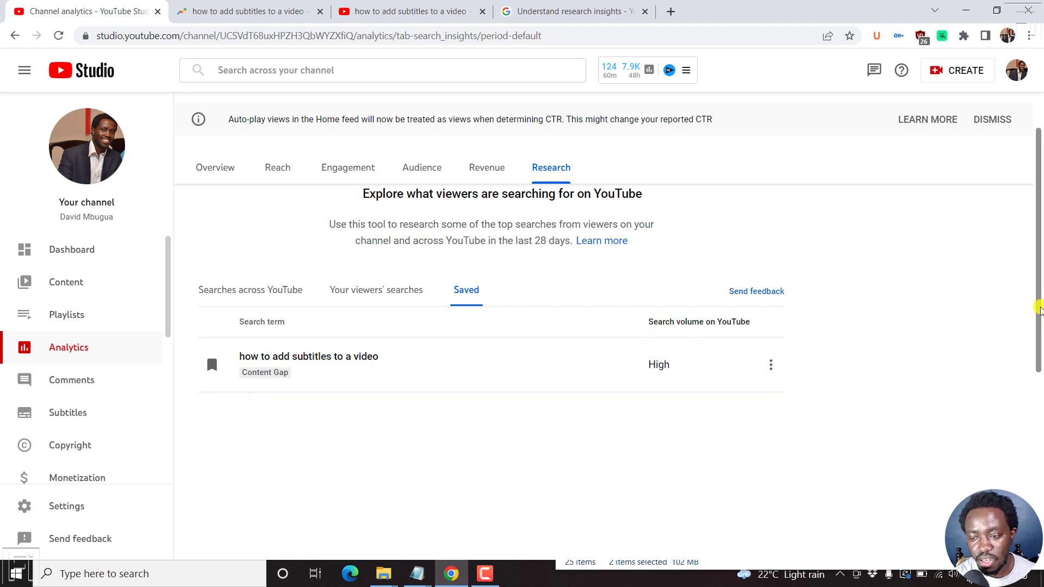
pyautogui.moveTo(1038, 296); pyautogui.dragTo(1039, 250)
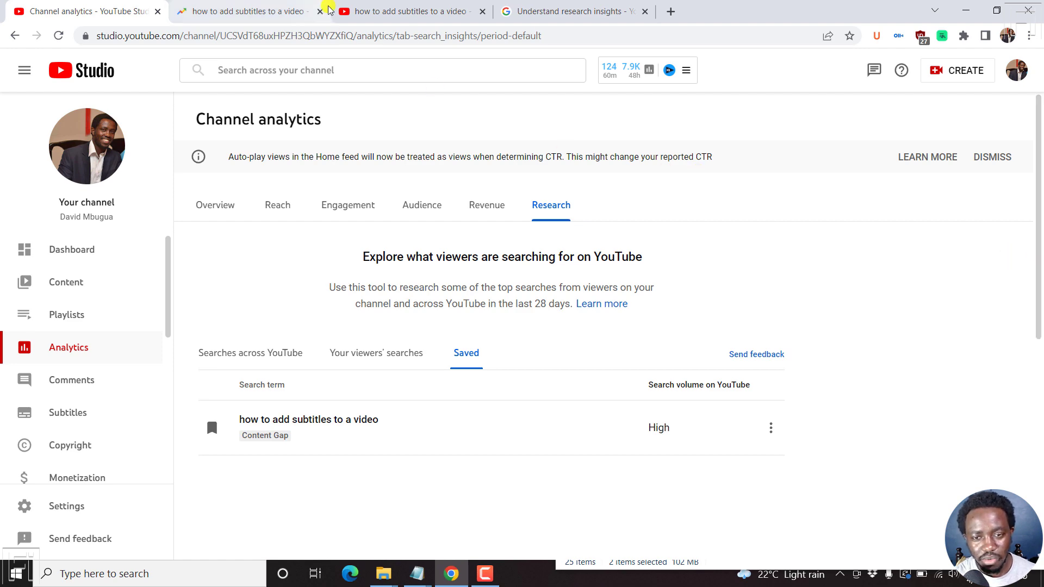
# Scroll through the Understand research insights article, then switch back to the YouTube results.
pyautogui.click(574, 11)
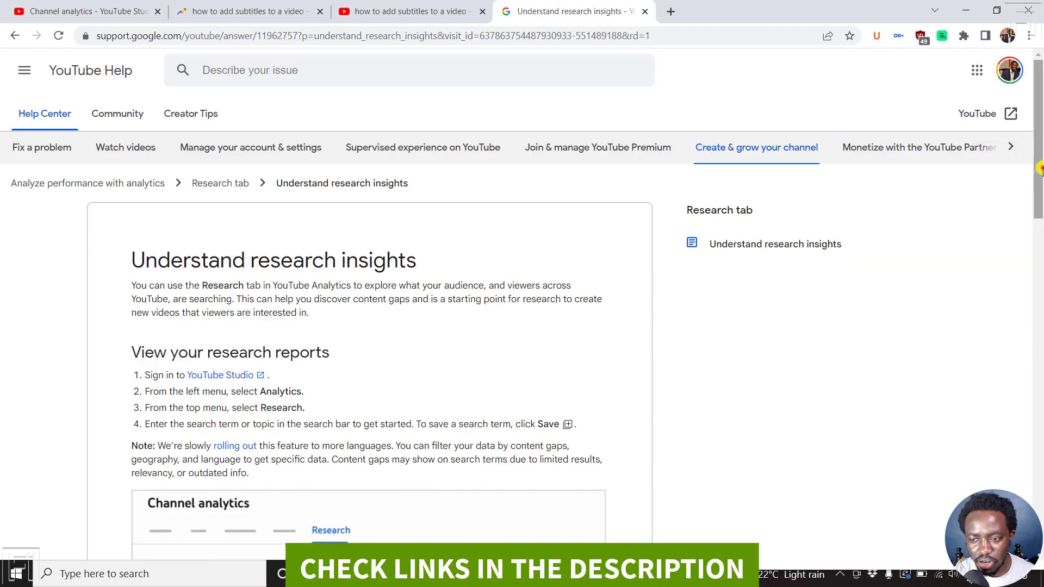
pyautogui.moveTo(1039, 169); pyautogui.dragTo(1040, 103)
pyautogui.scroll(-4, 1040, 307)
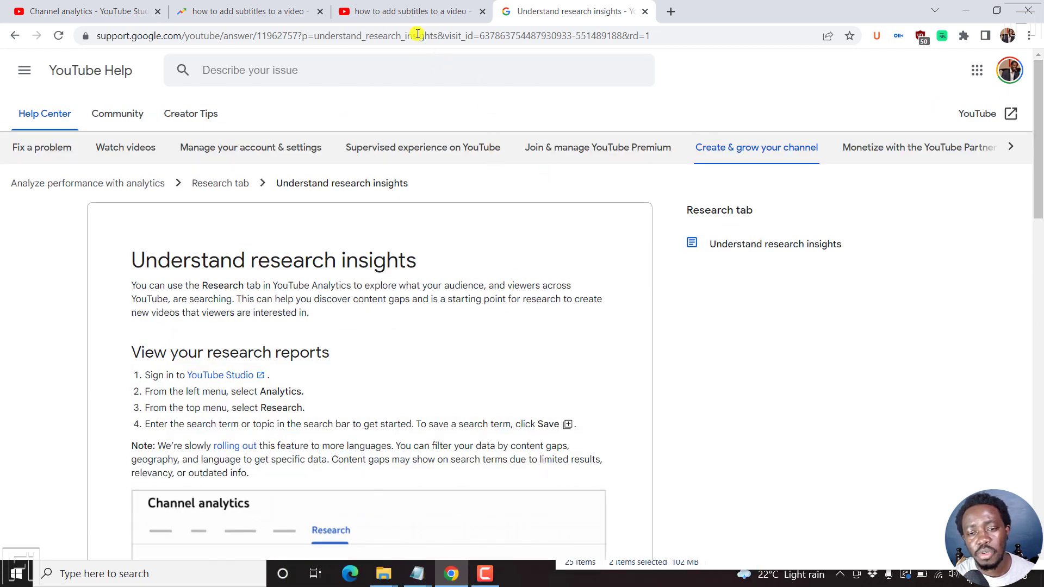
pyautogui.click(410, 12)
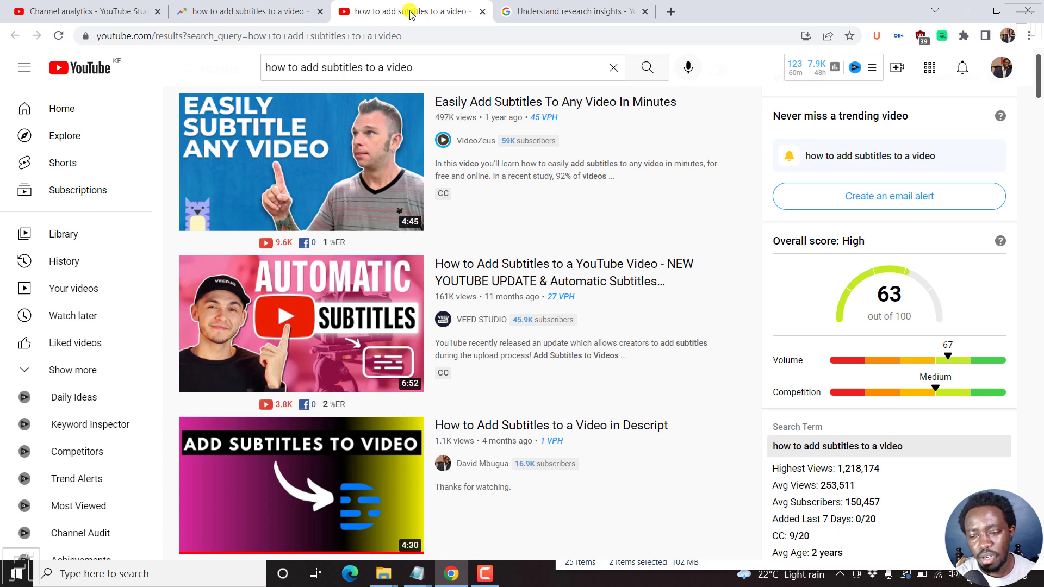
# Scroll the subtitle video results, then go back to the Studio Saved list.
pyautogui.scroll(-3, 846, 194)
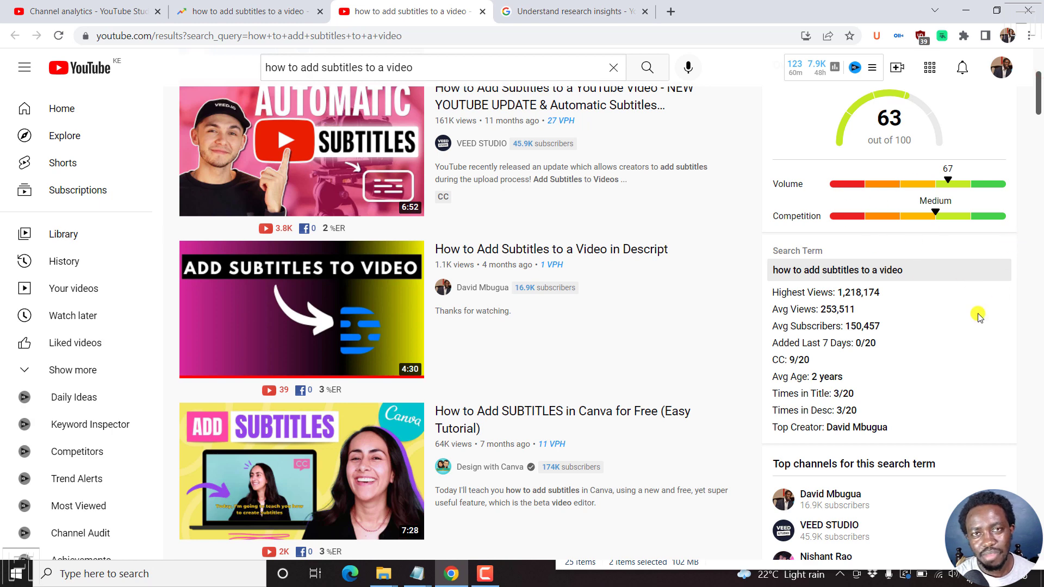
pyautogui.click(106, 6)
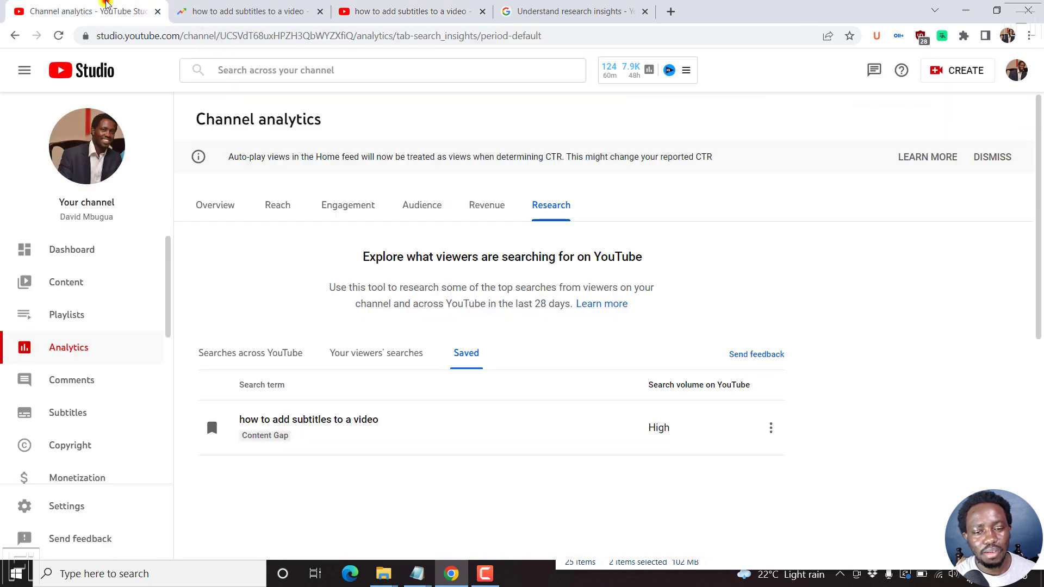